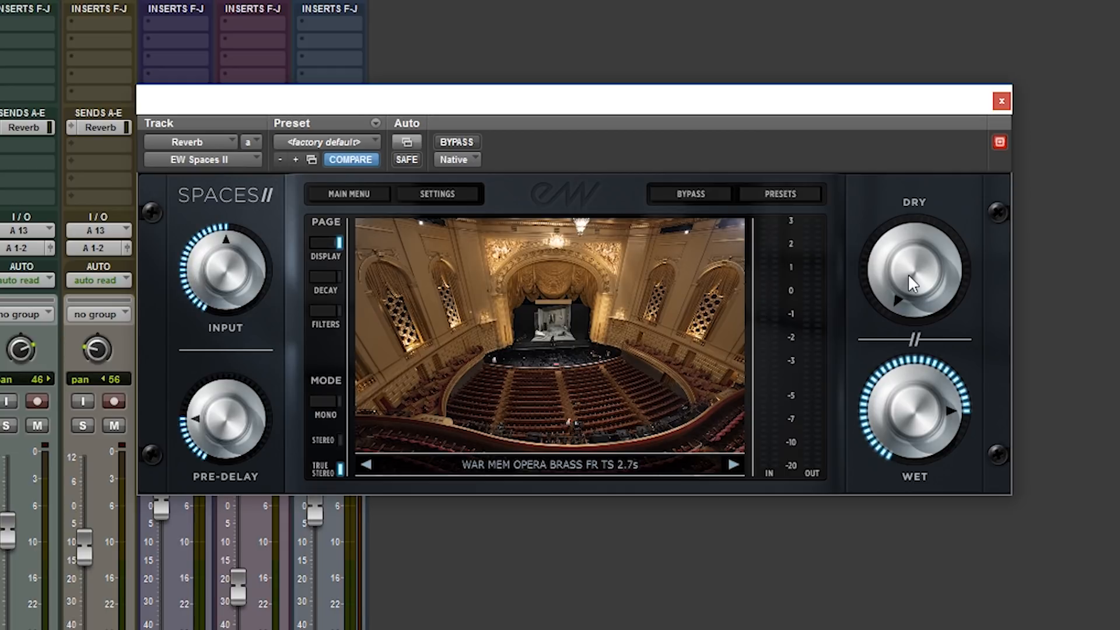
# Raise the Dry level on the Reverb track's plug-in to a little over half and try the Wet control.
pyautogui.moveTo(910, 276)
pyautogui.mouseDown()
pyautogui.moveTo(901, 123)
pyautogui.moveTo(917, 294)
pyautogui.mouseUp()
pyautogui.moveTo(919, 284); pyautogui.dragTo(916, 124)
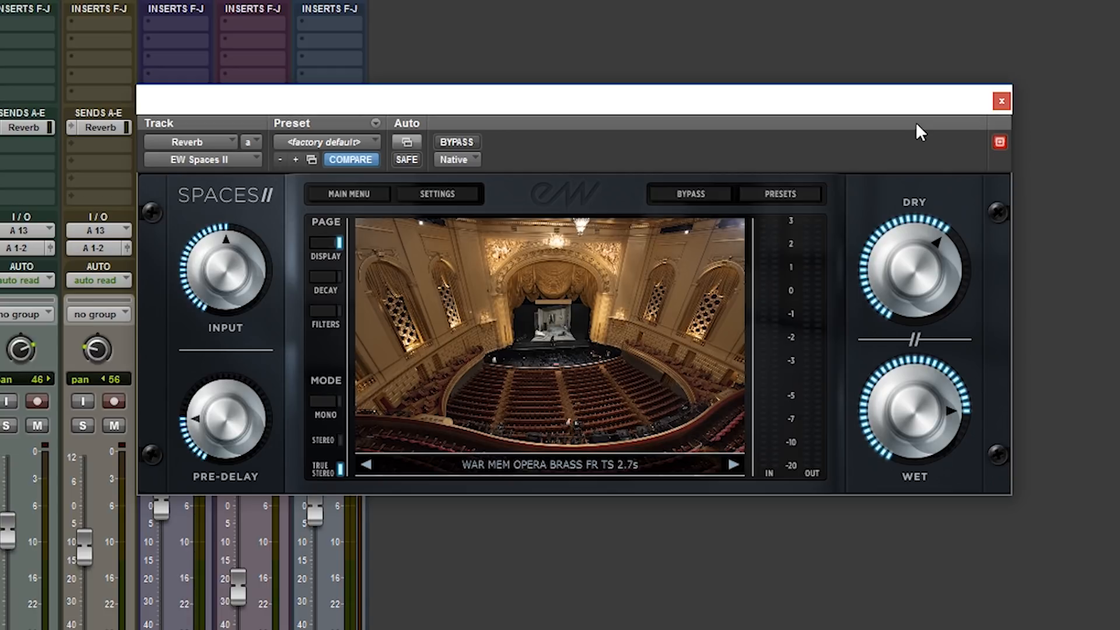
pyautogui.moveTo(922, 407)
pyautogui.mouseDown()
pyautogui.moveTo(928, 478)
pyautogui.moveTo(923, 416)
pyautogui.mouseUp()
# Look through the reverb preset categories and the plug-in's general settings without changing anything.
pyautogui.click(782, 195)
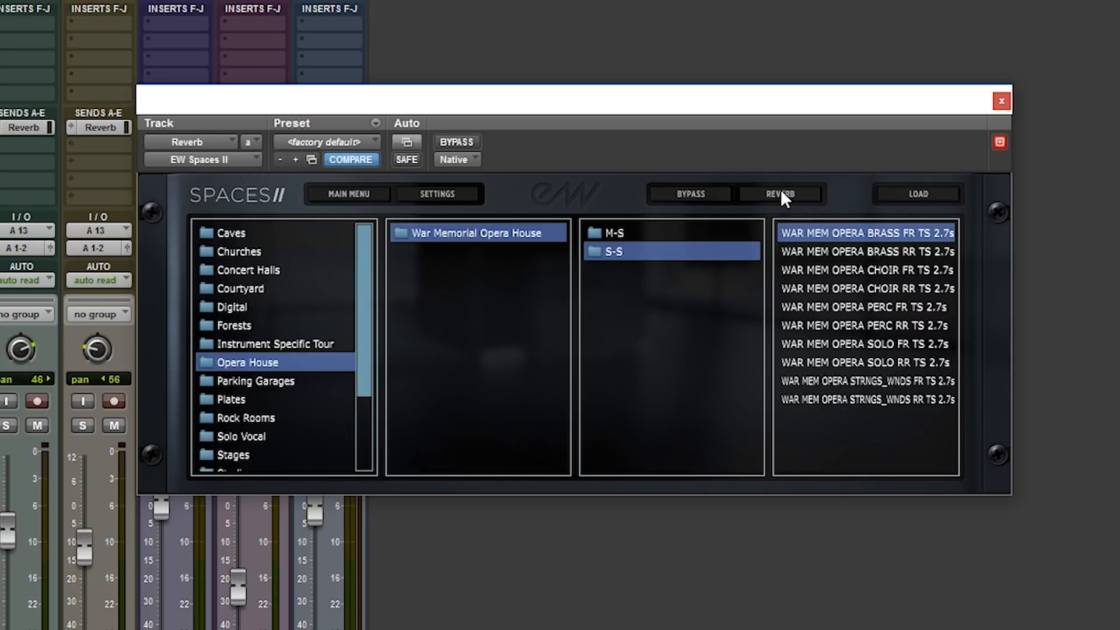
pyautogui.moveTo(361, 260); pyautogui.dragTo(356, 235)
pyautogui.click(744, 194)
pyautogui.click(438, 194)
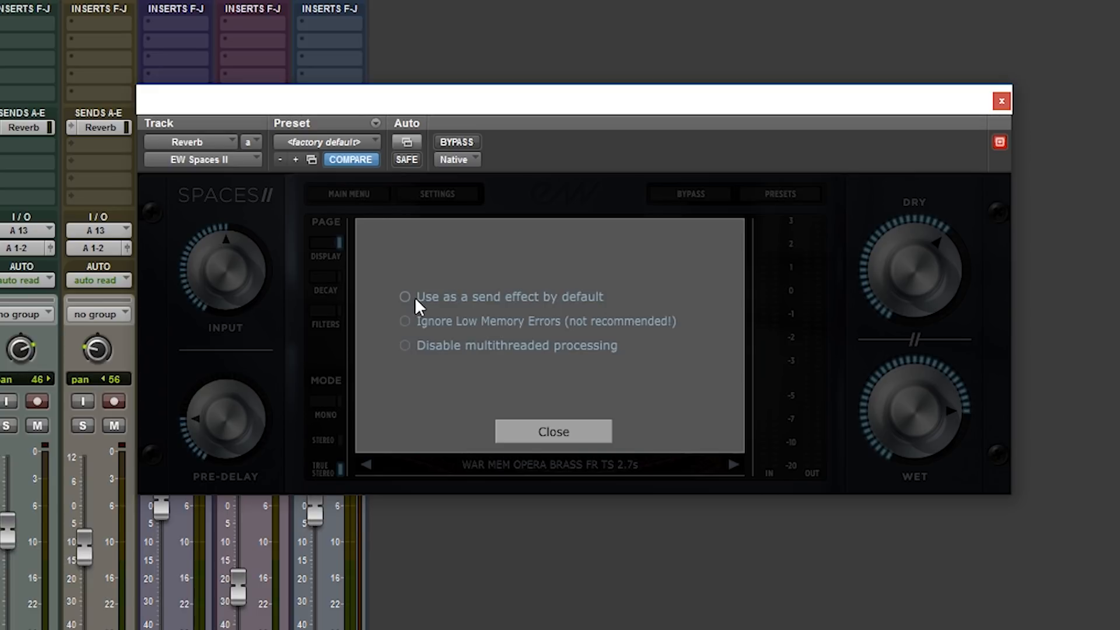
pyautogui.click(538, 427)
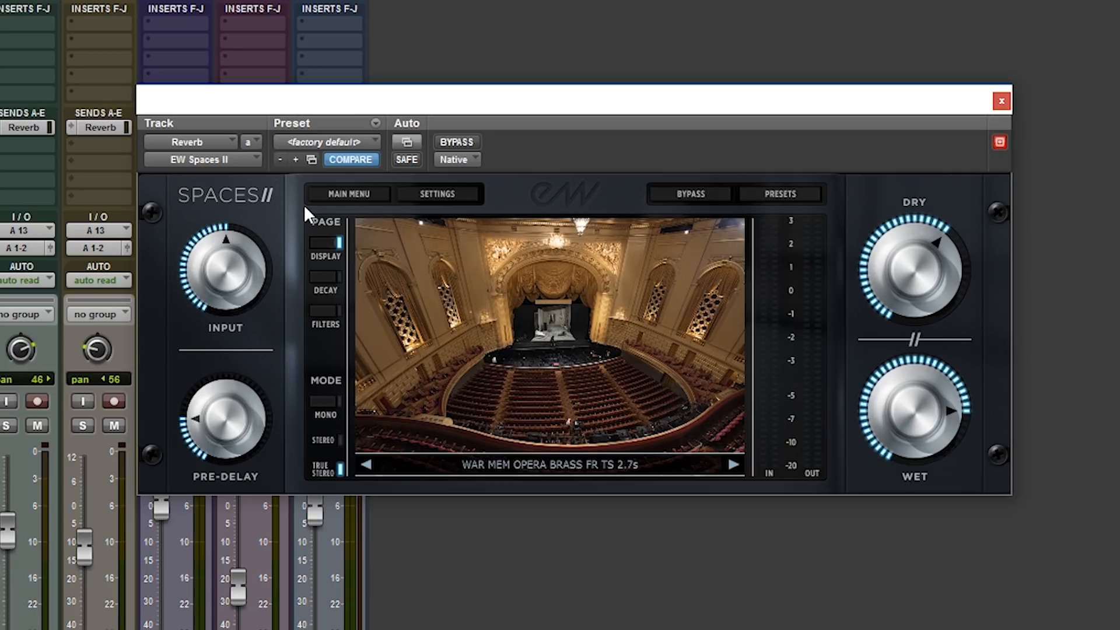
# Show the Decay and Filters pages and try adjusting the decay time and the low and high filter cutoffs.
pyautogui.click(330, 281)
pyautogui.moveTo(733, 343); pyautogui.dragTo(785, 345)
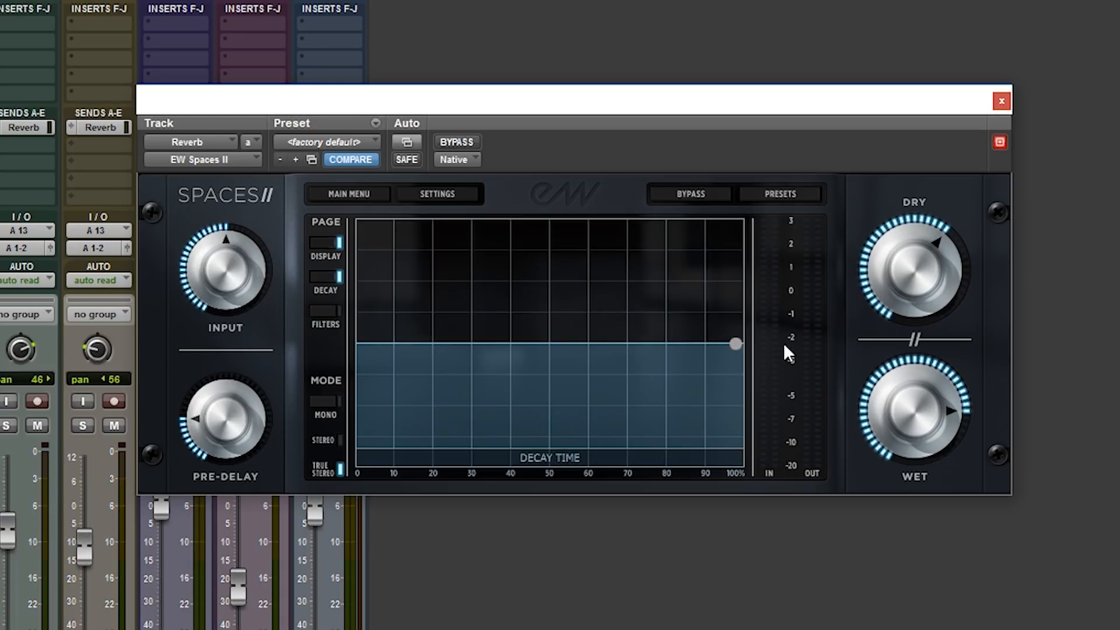
pyautogui.click(325, 311)
pyautogui.moveTo(363, 349); pyautogui.dragTo(504, 351)
pyautogui.moveTo(700, 343); pyautogui.dragTo(548, 340)
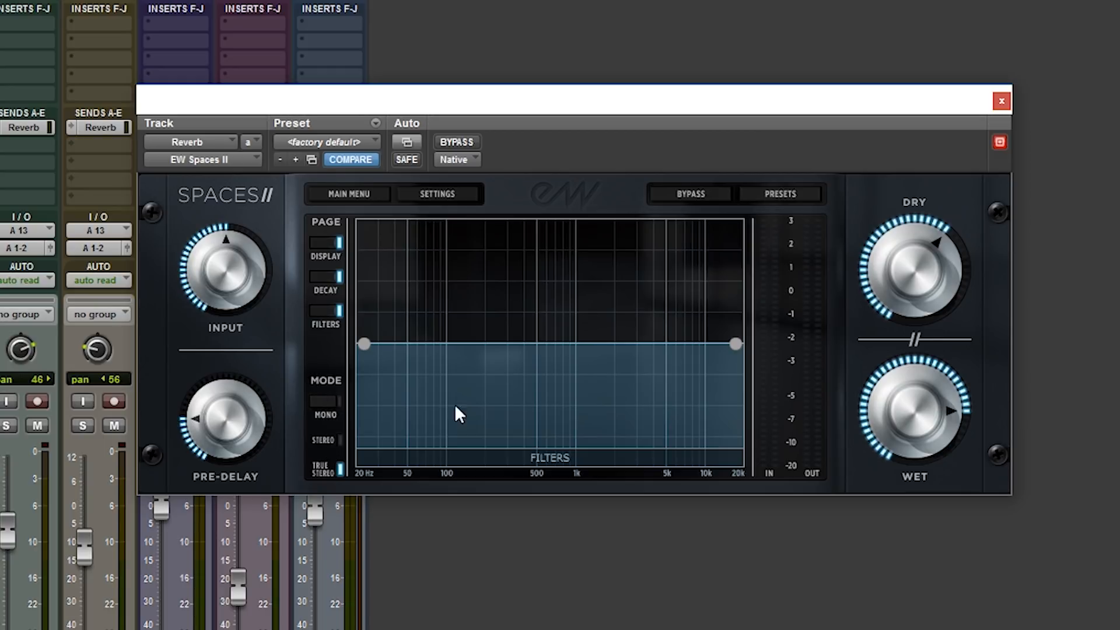
# View the War Memorial Opera House presets in the preset browser, and return to the reverb display.
pyautogui.click(771, 199)
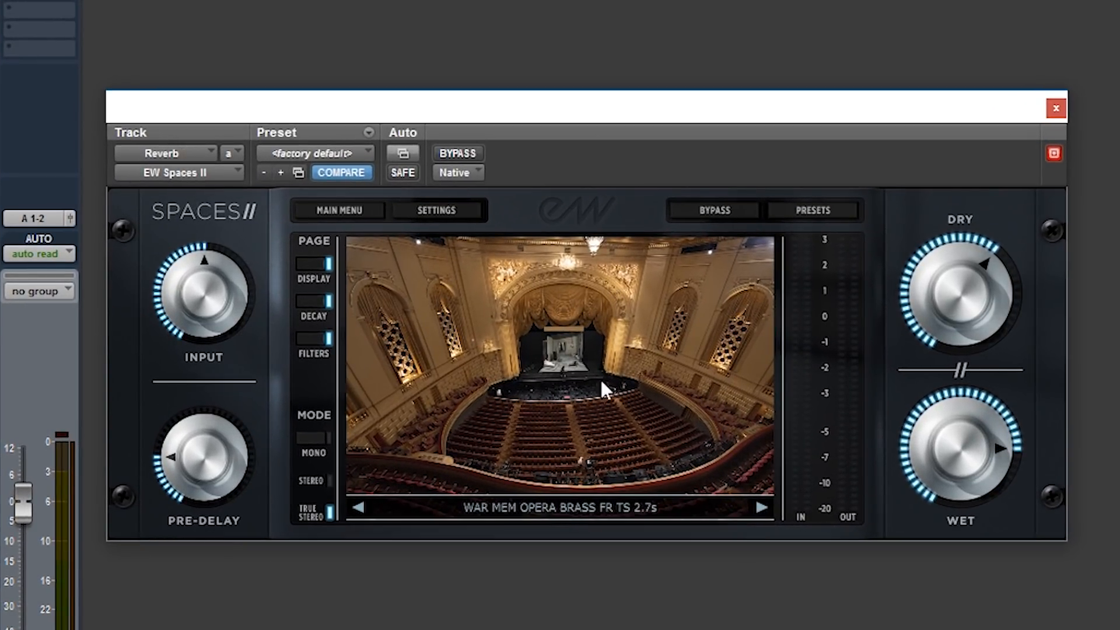
pyautogui.click(805, 199)
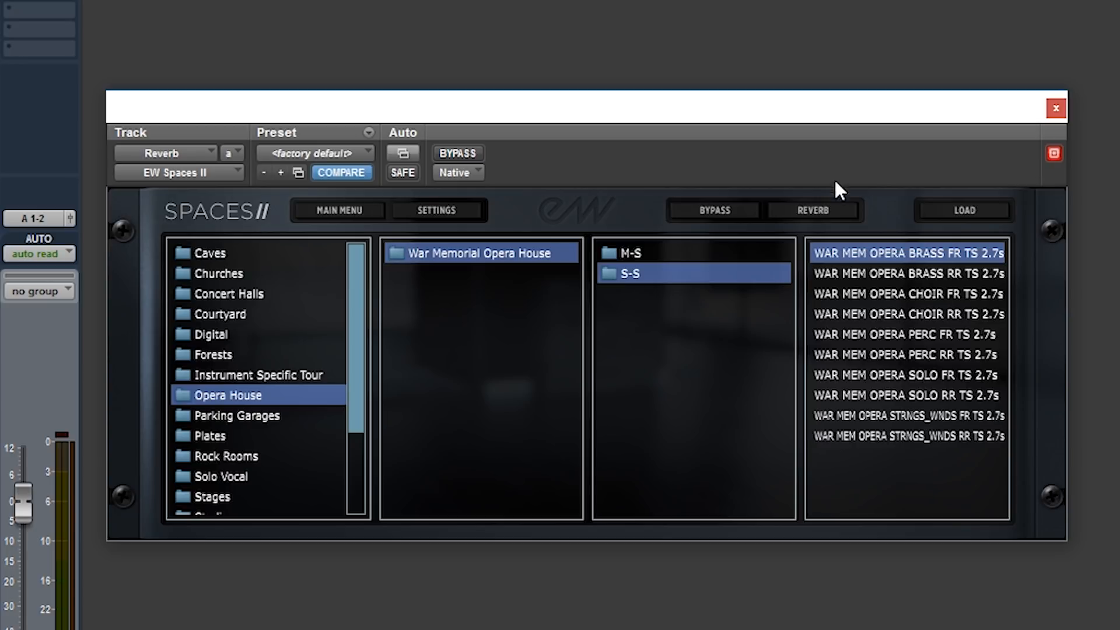
pyautogui.click(821, 211)
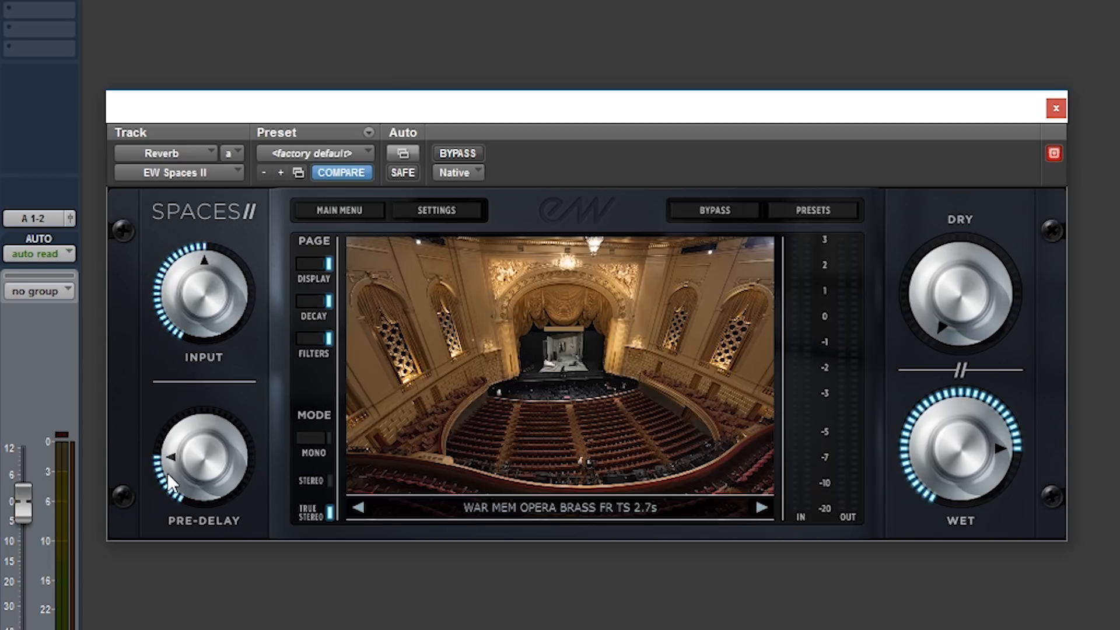
# Load the Burbank Scoring Stage Small TS RR 2.0s preset from the S-S folder of LA Scoring Stages in Stages.
pyautogui.click(794, 216)
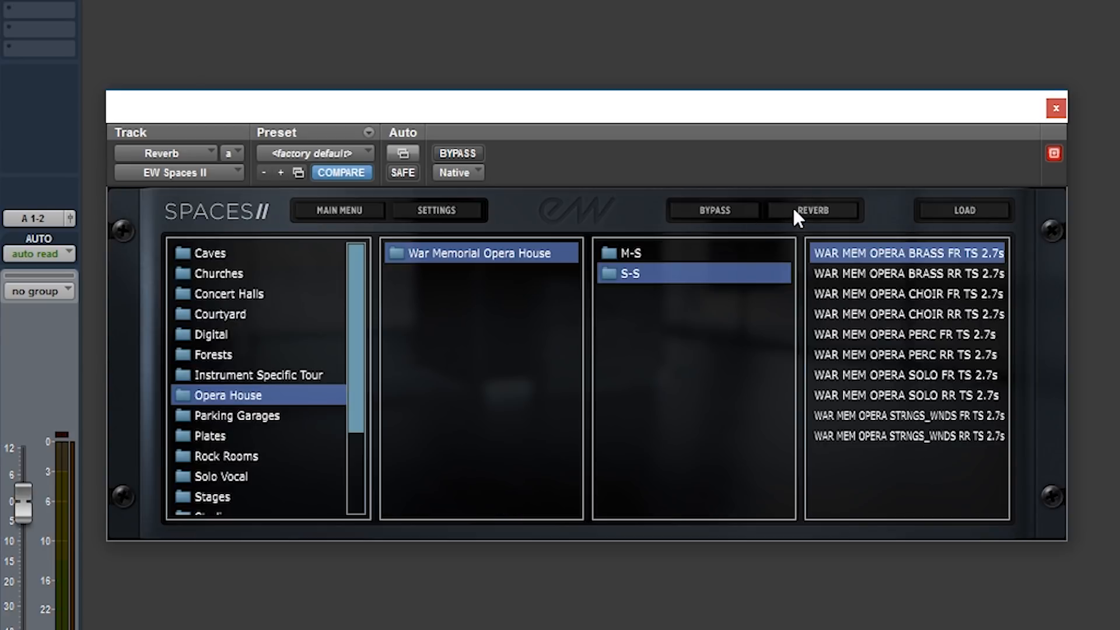
pyautogui.moveTo(351, 403); pyautogui.dragTo(356, 438)
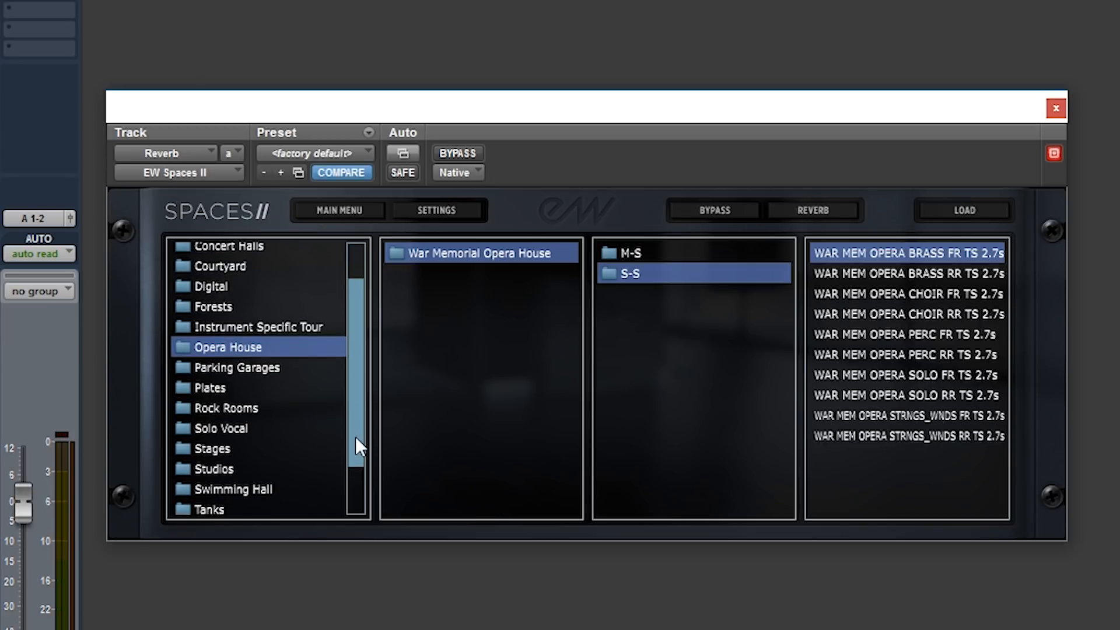
pyautogui.click(225, 445)
pyautogui.click(441, 256)
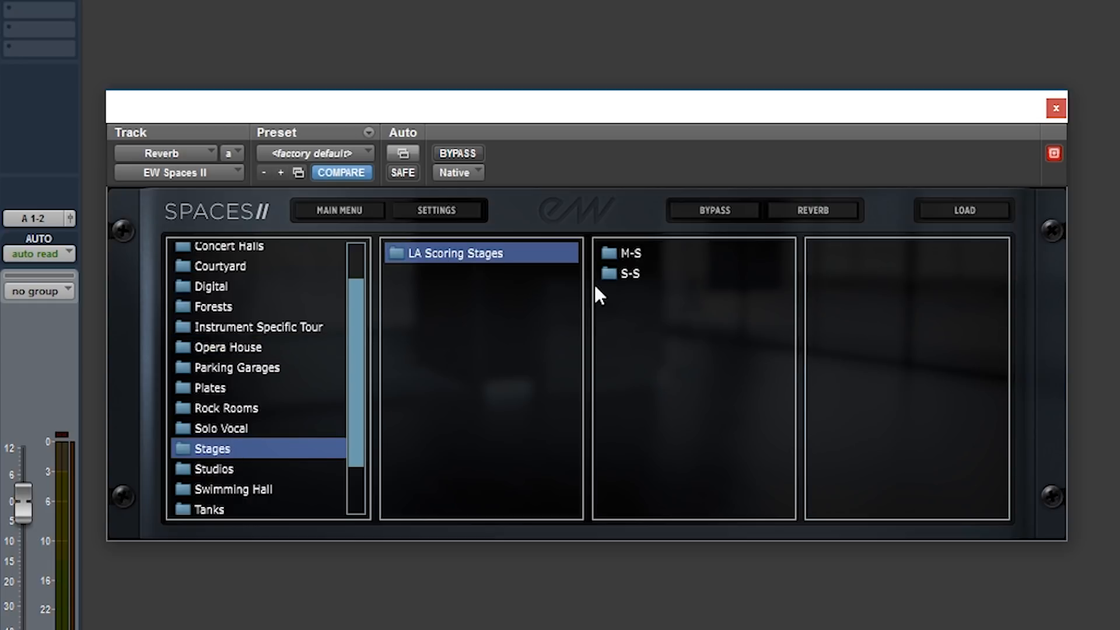
pyautogui.click(637, 274)
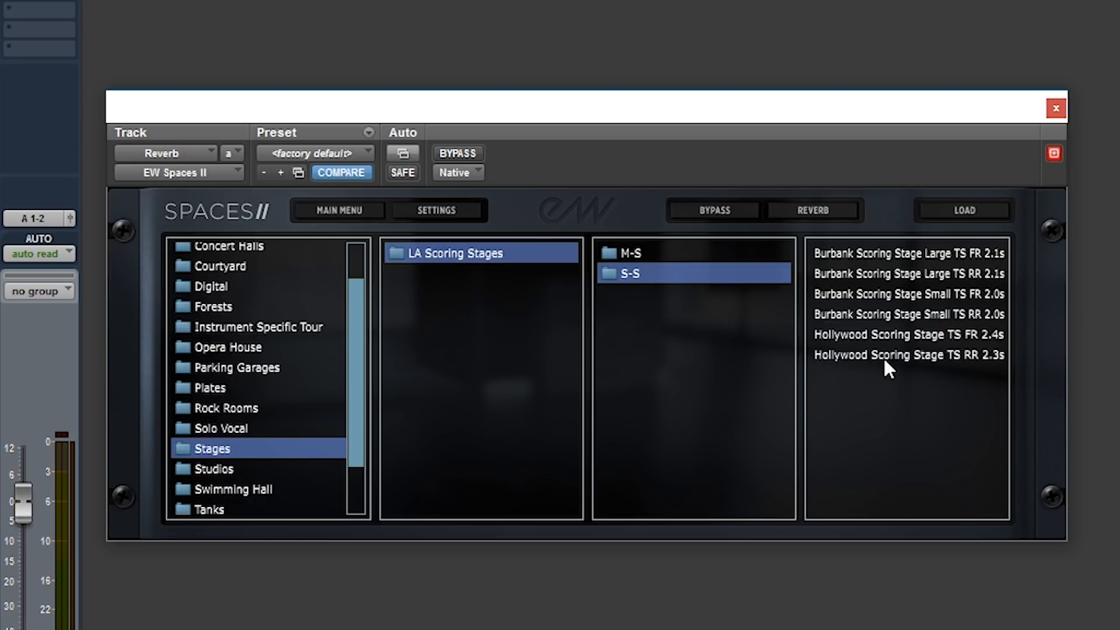
pyautogui.doubleClick(885, 313)
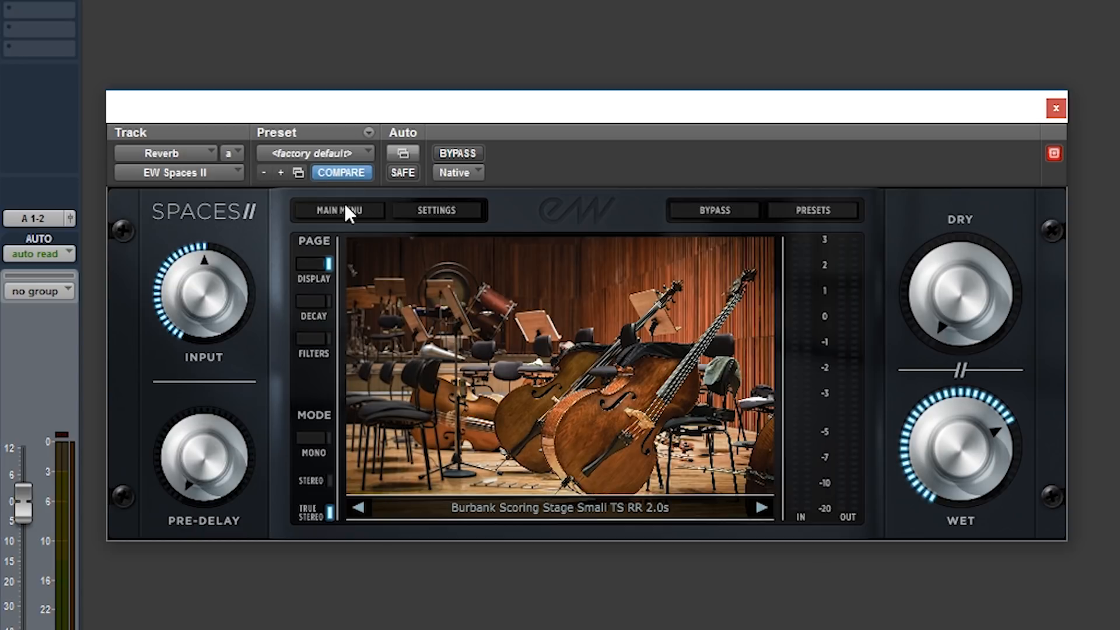
# Check the plug-in's general settings and raise the Wet level slightly.
pyautogui.click(441, 217)
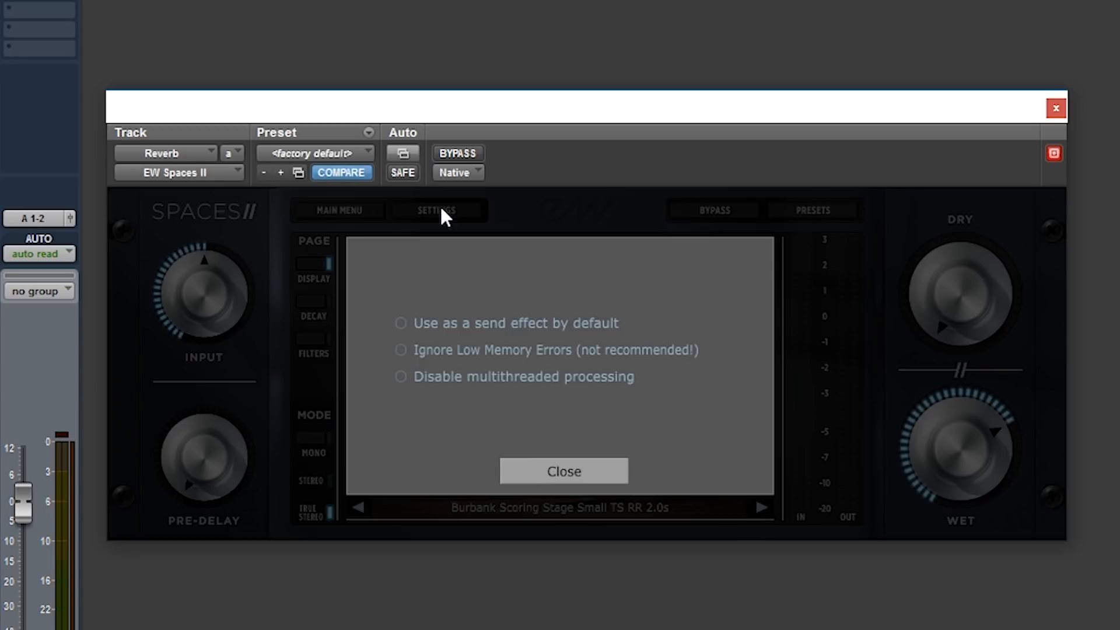
pyautogui.click(561, 467)
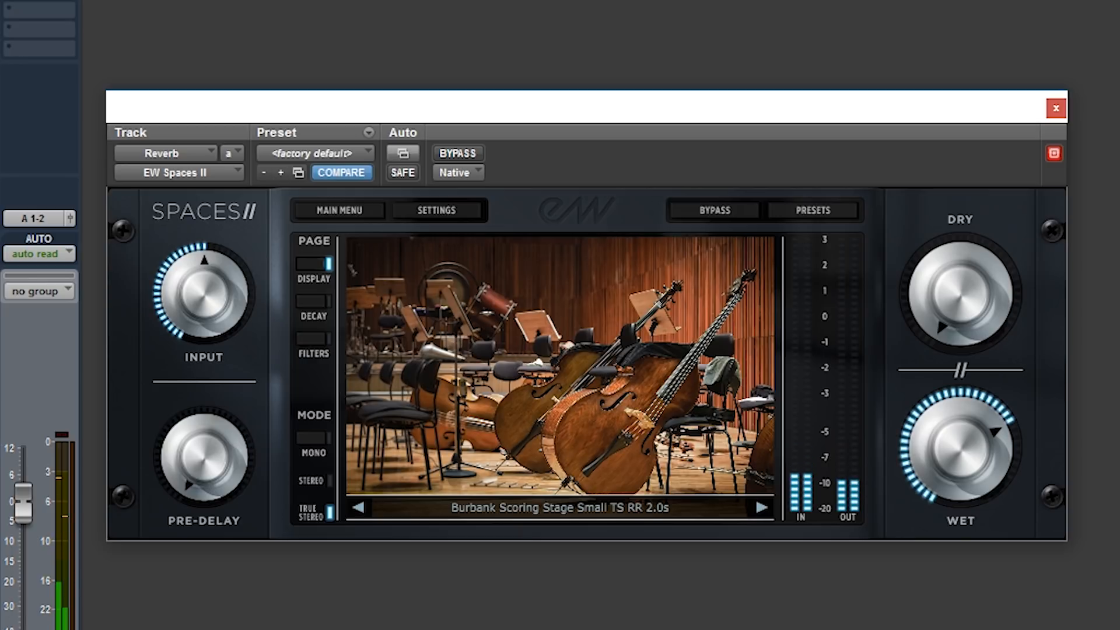
pyautogui.moveTo(957, 459); pyautogui.dragTo(955, 442)
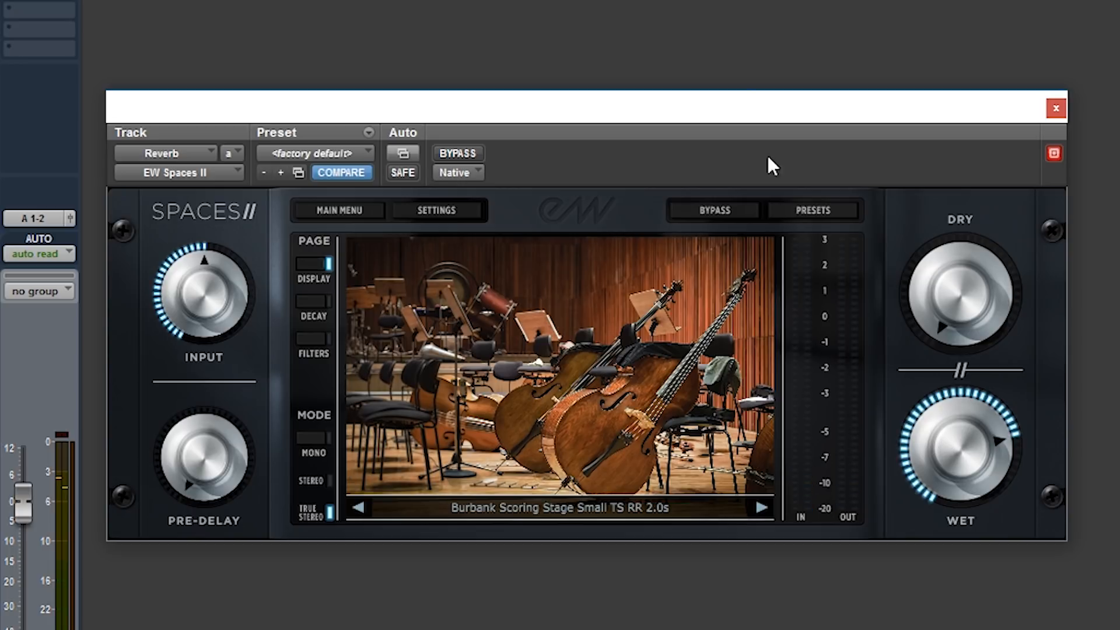
# Load the GRACE CHURCH SOLO RR TS 6.0s preset from the S-S folder of Grace Church in Churches.
pyautogui.click(808, 216)
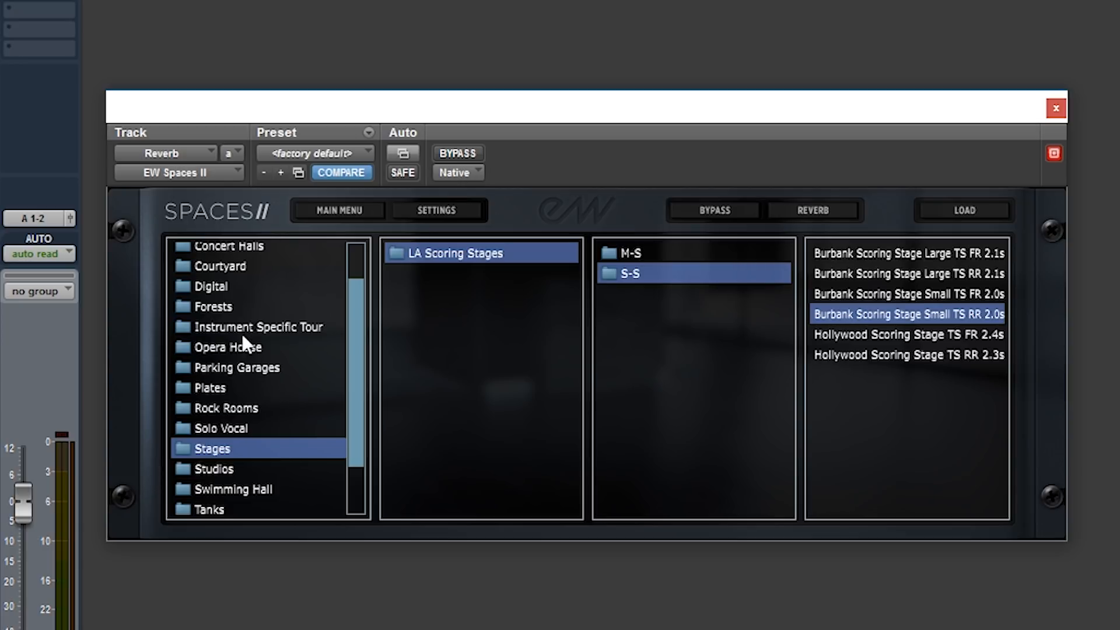
pyautogui.moveTo(355, 339); pyautogui.dragTo(353, 279)
pyautogui.click(219, 274)
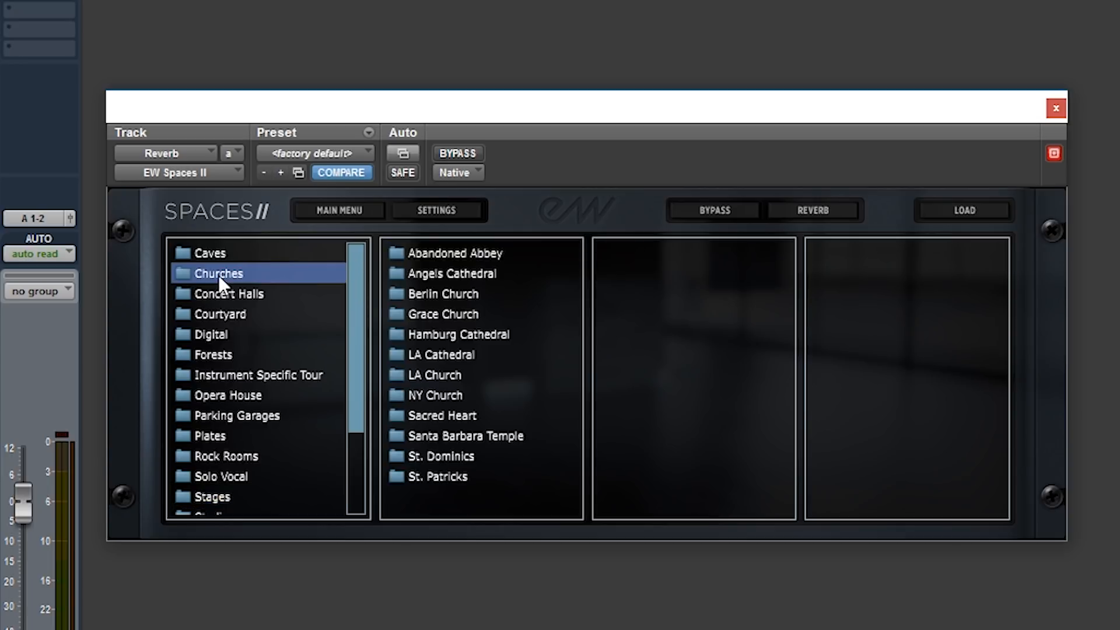
pyautogui.click(443, 318)
pyautogui.click(630, 275)
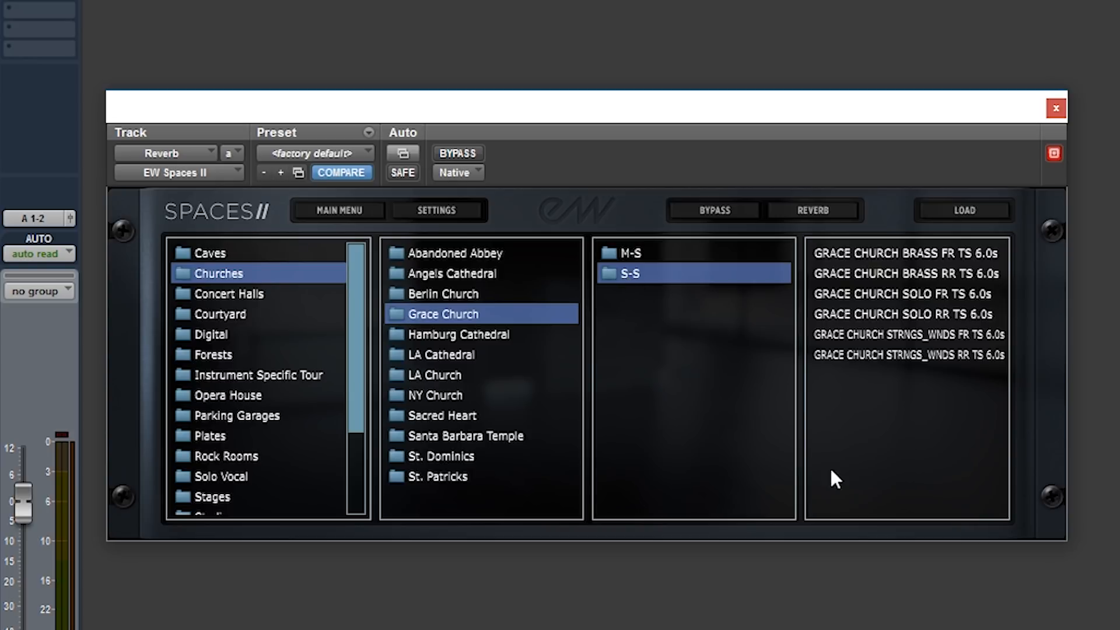
pyautogui.click(889, 315)
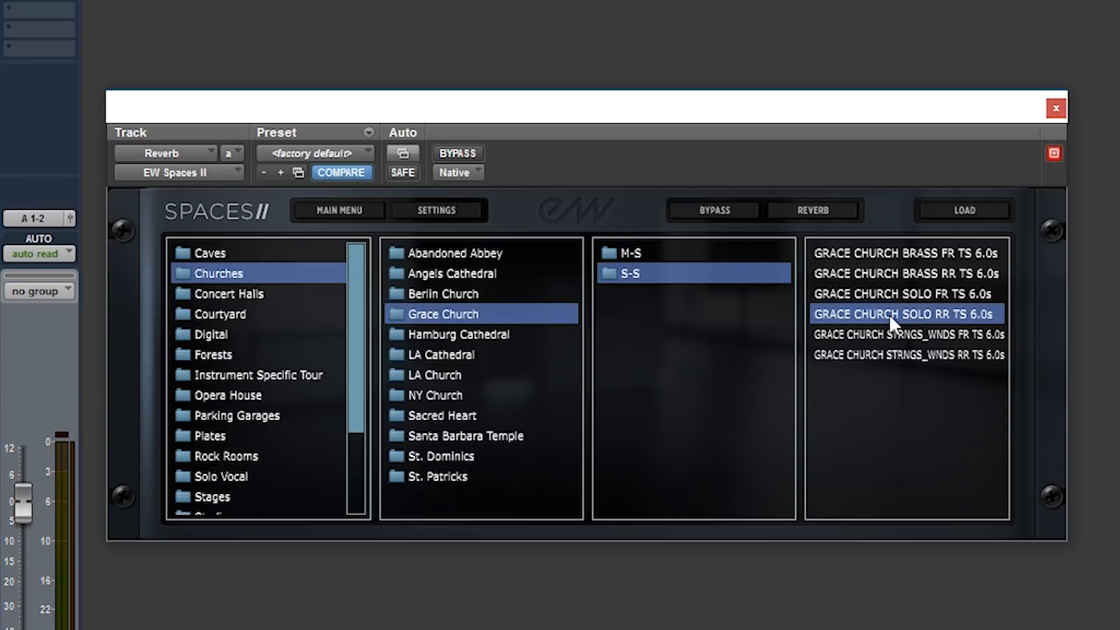
pyautogui.doubleClick(889, 314)
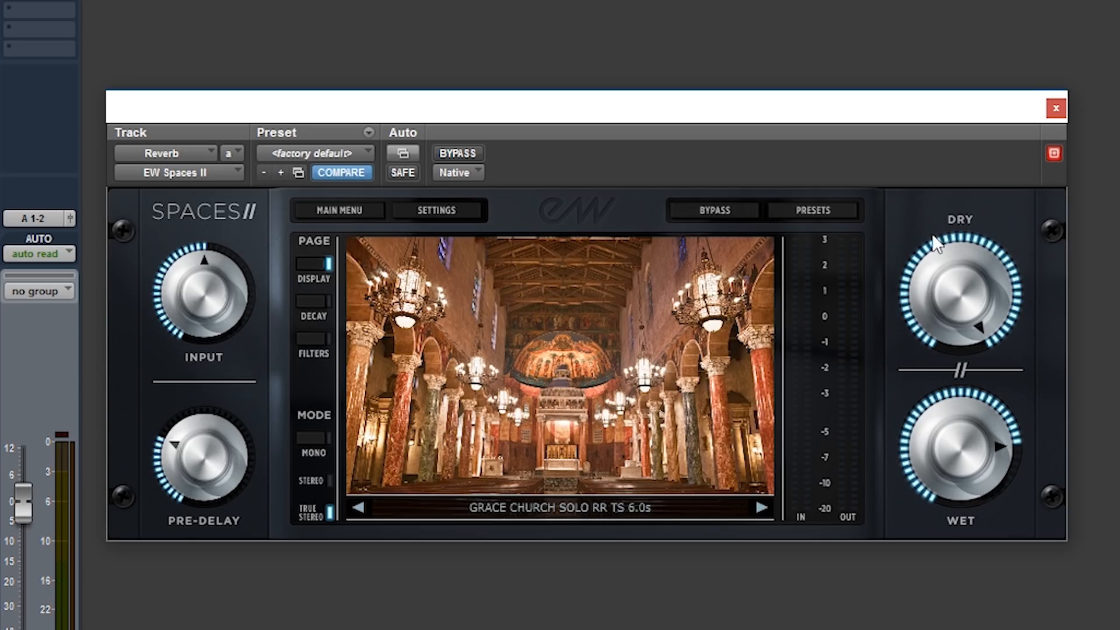
# Turn the Dry level fully down and balance the Wet level to just over half while playing the session.
pyautogui.press('space')
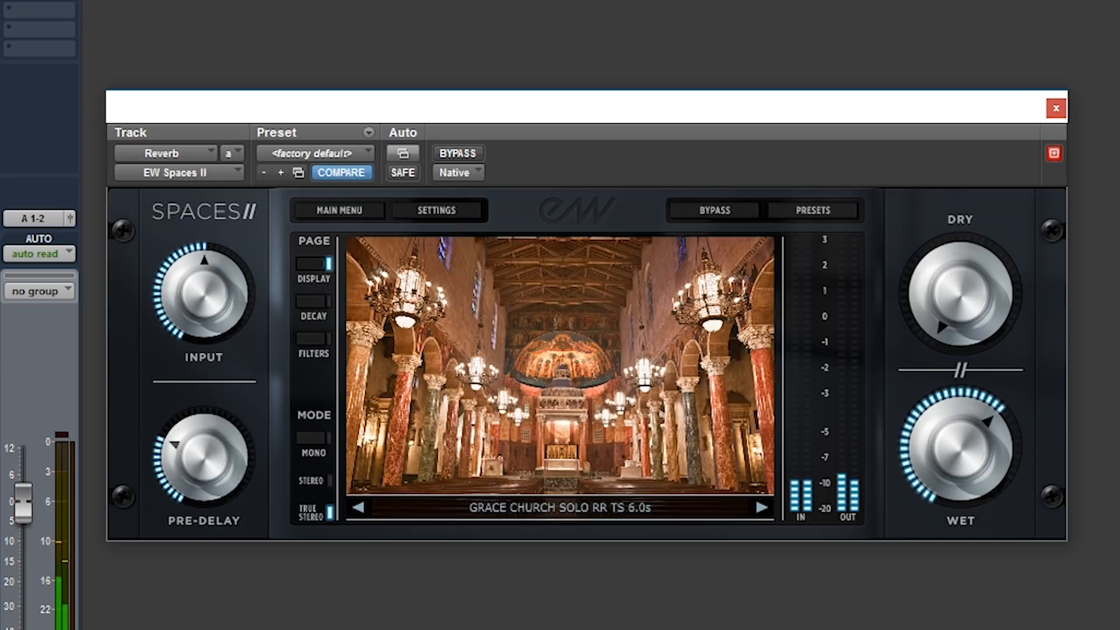
pyautogui.moveTo(957, 442); pyautogui.dragTo(958, 426)
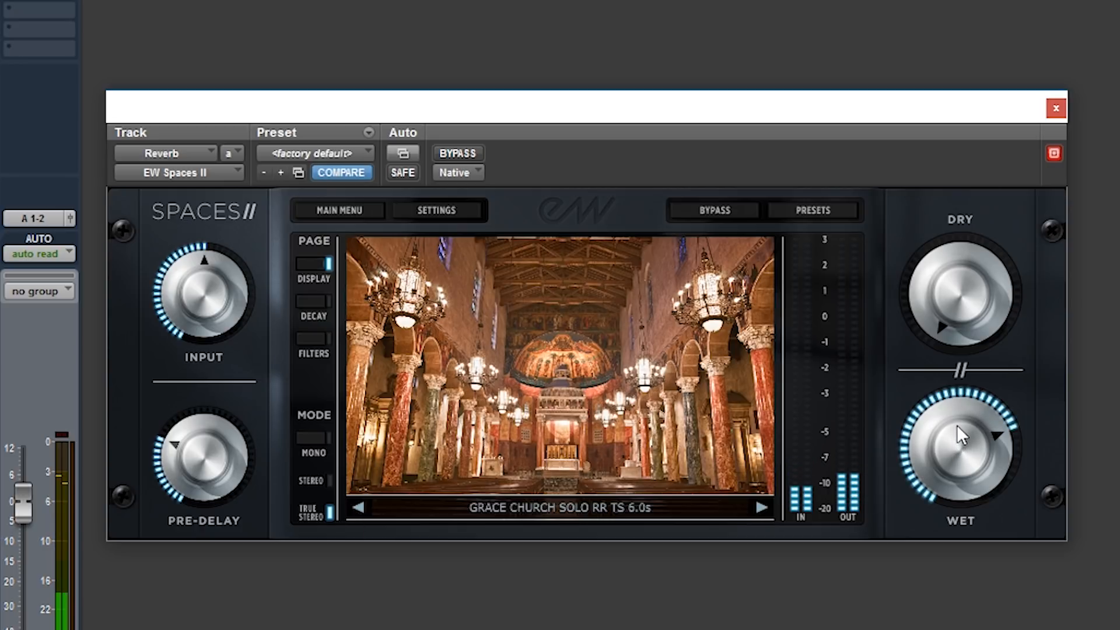
pyautogui.moveTo(959, 430); pyautogui.dragTo(964, 444)
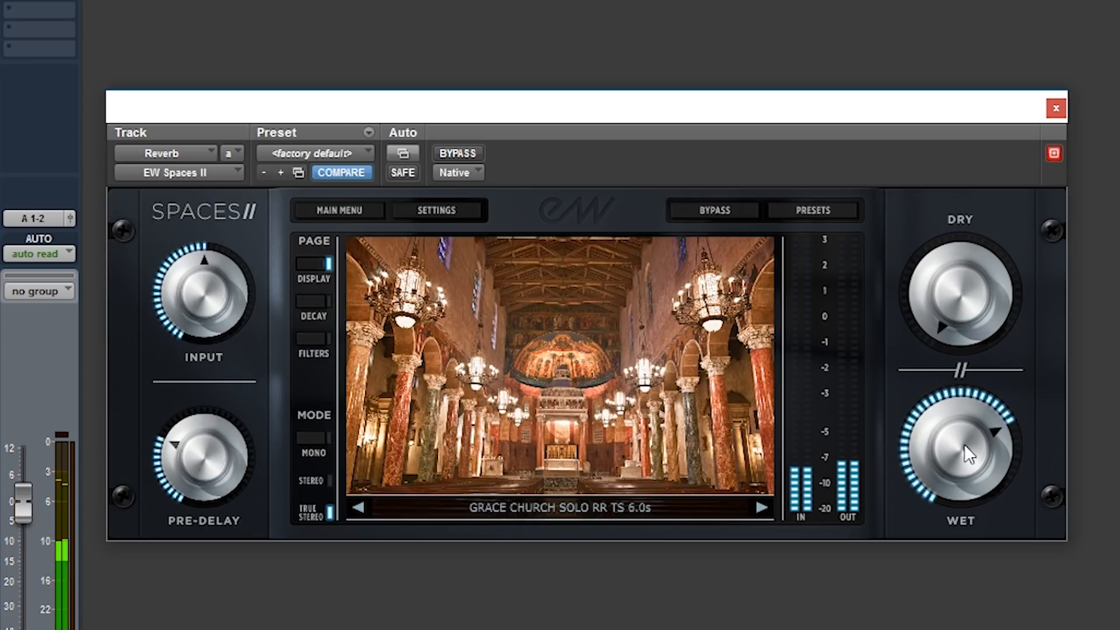
pyautogui.moveTo(956, 451); pyautogui.dragTo(955, 479)
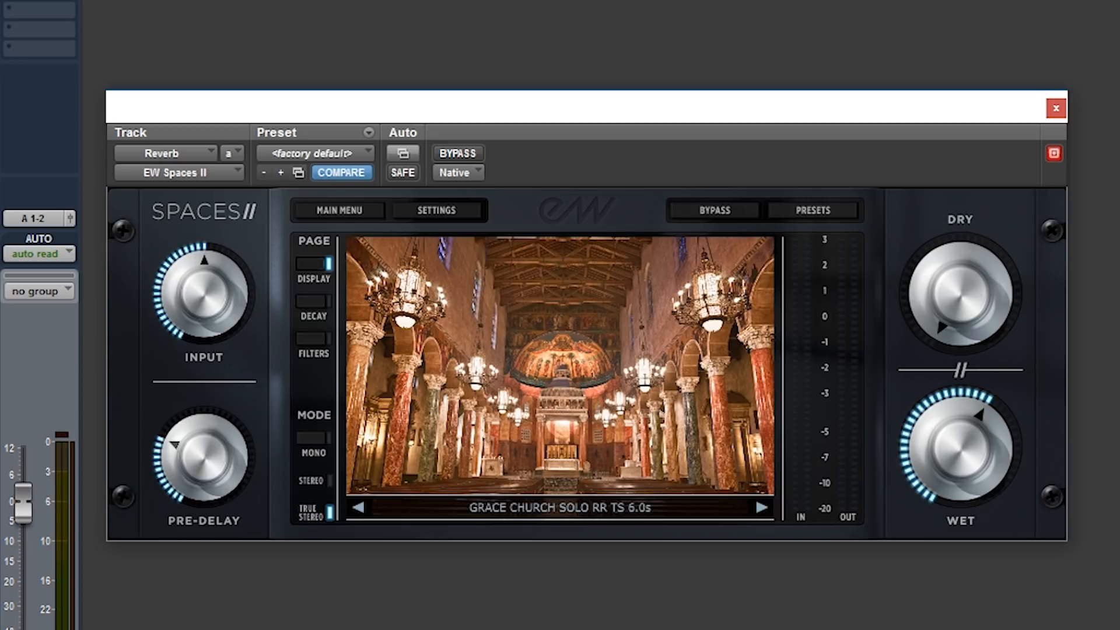
# Load the UNION STATION B FR LR 2.6s preset from the Train Stations category and play the session through it.
pyautogui.click(817, 211)
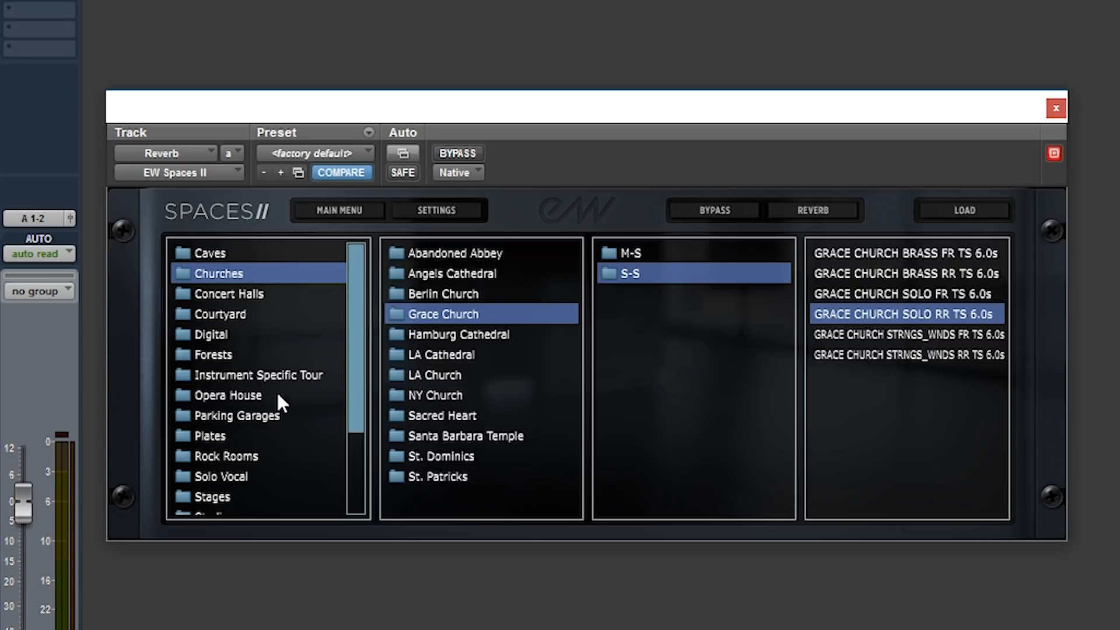
pyautogui.moveTo(357, 410); pyautogui.dragTo(379, 524)
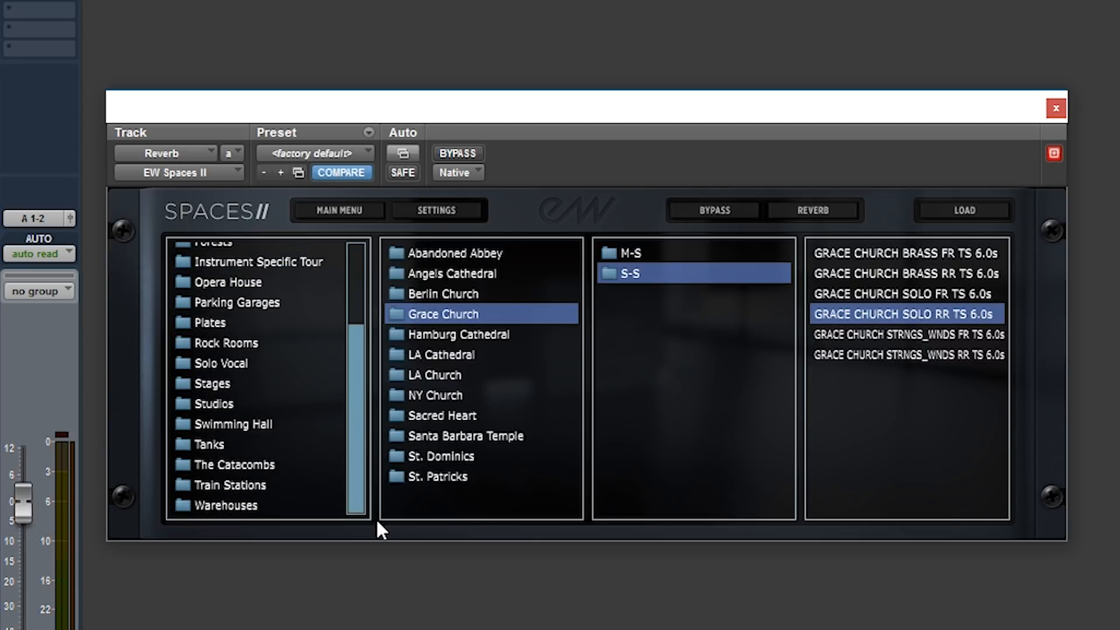
pyautogui.click(252, 466)
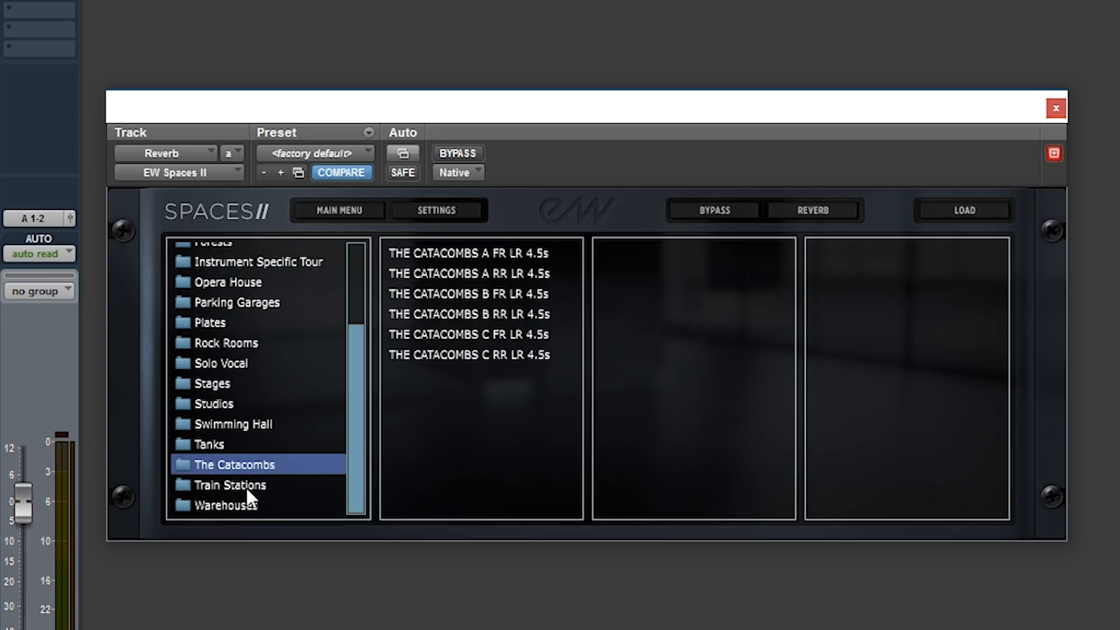
pyautogui.click(245, 488)
pyautogui.click(243, 507)
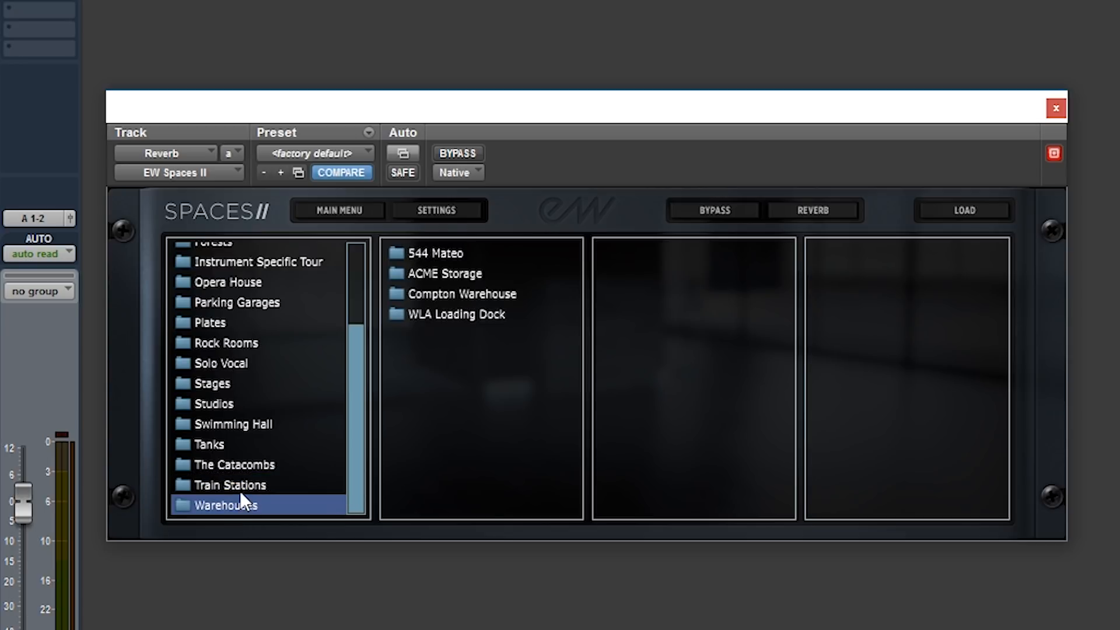
pyautogui.click(240, 489)
pyautogui.click(425, 277)
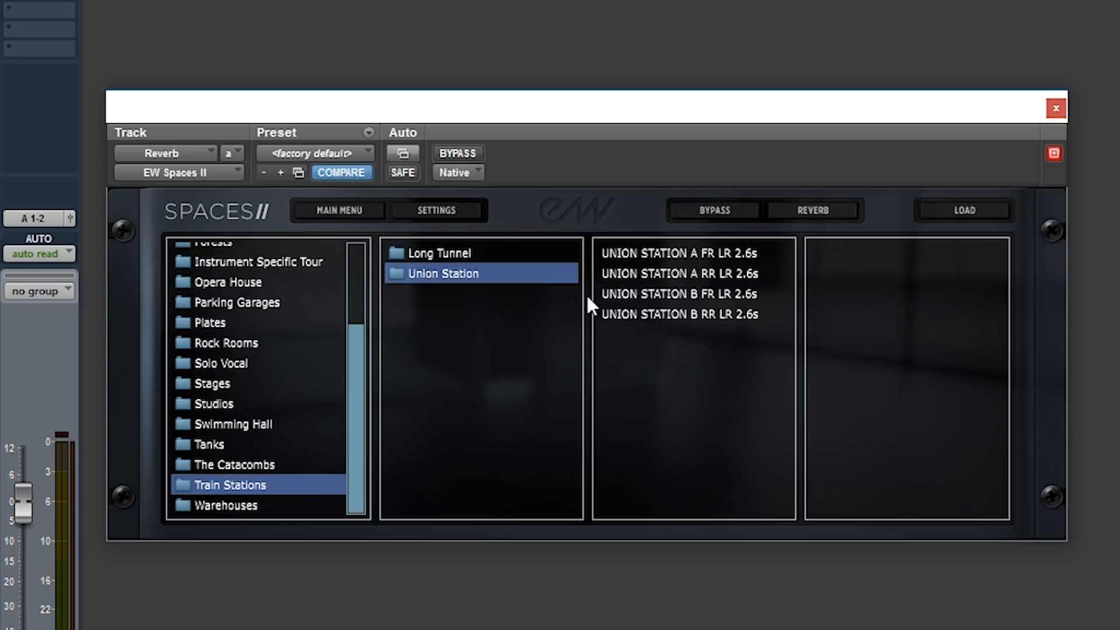
pyautogui.doubleClick(680, 295)
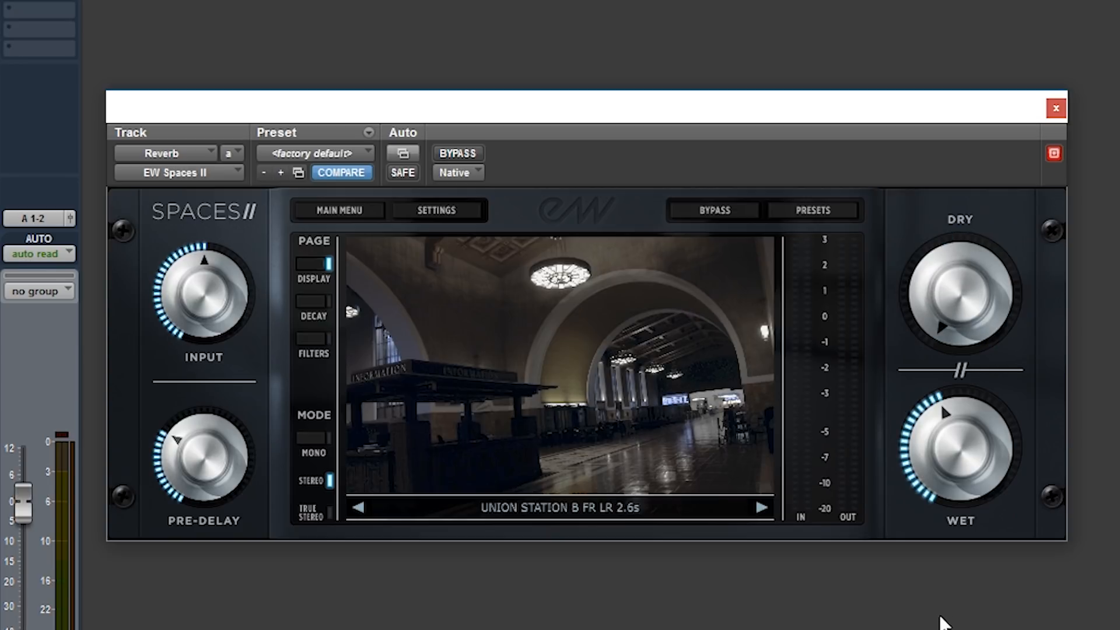
pyautogui.press('space')
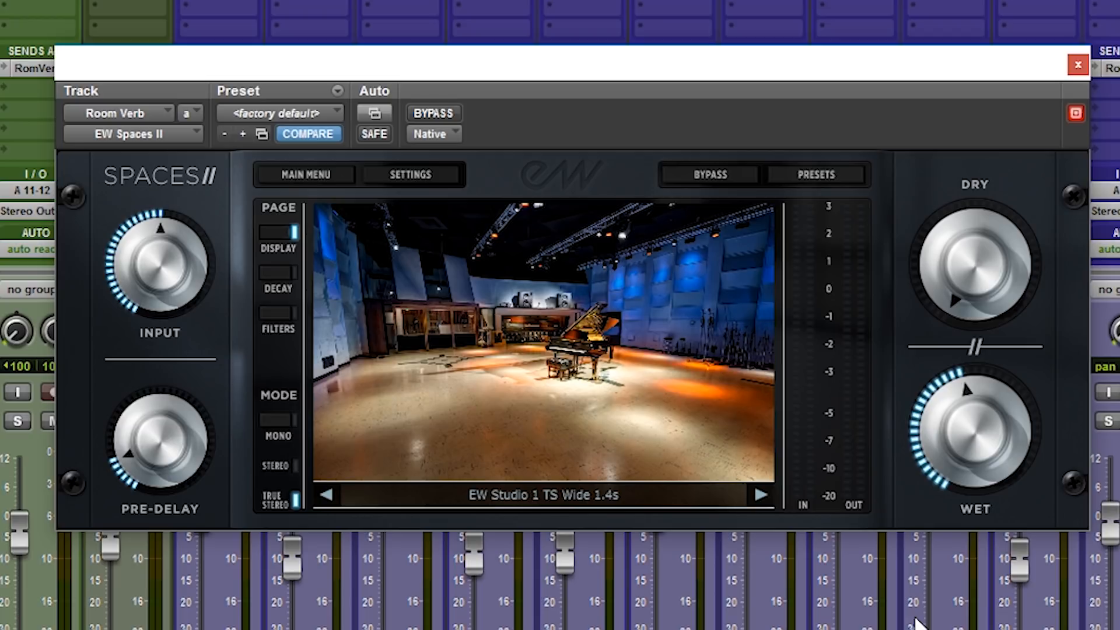
# Load the EW Studio 1 TS Wide 1.4s preset from the S-S folder of EW Studios in Studios and play the session.
pyautogui.click(800, 169)
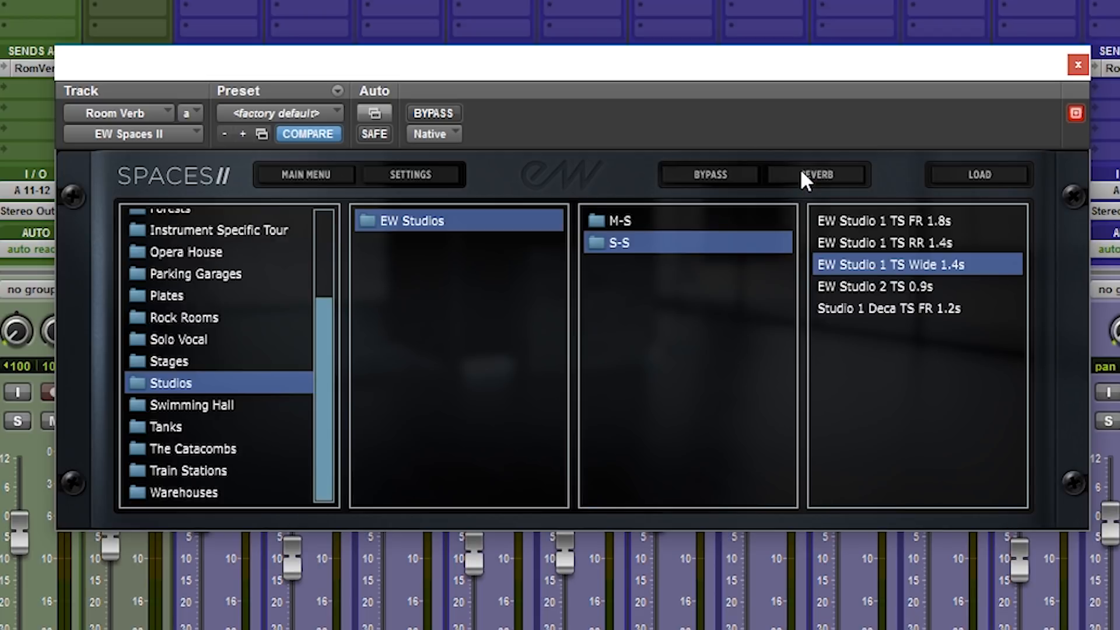
pyautogui.click(157, 382)
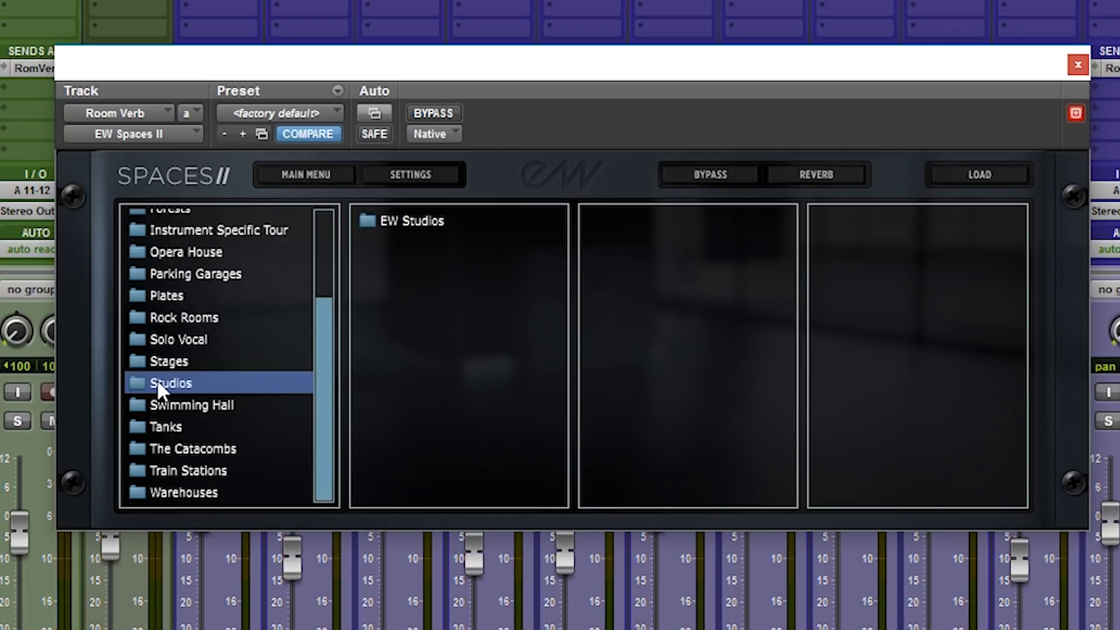
pyautogui.click(386, 227)
pyautogui.click(623, 241)
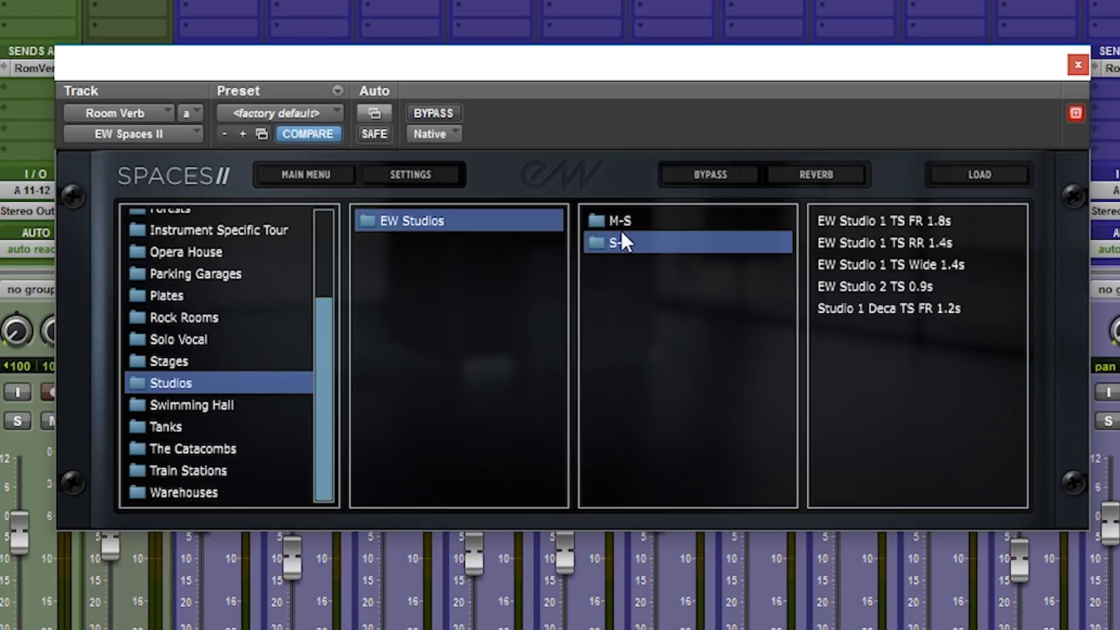
pyautogui.click(872, 262)
pyautogui.doubleClick(871, 262)
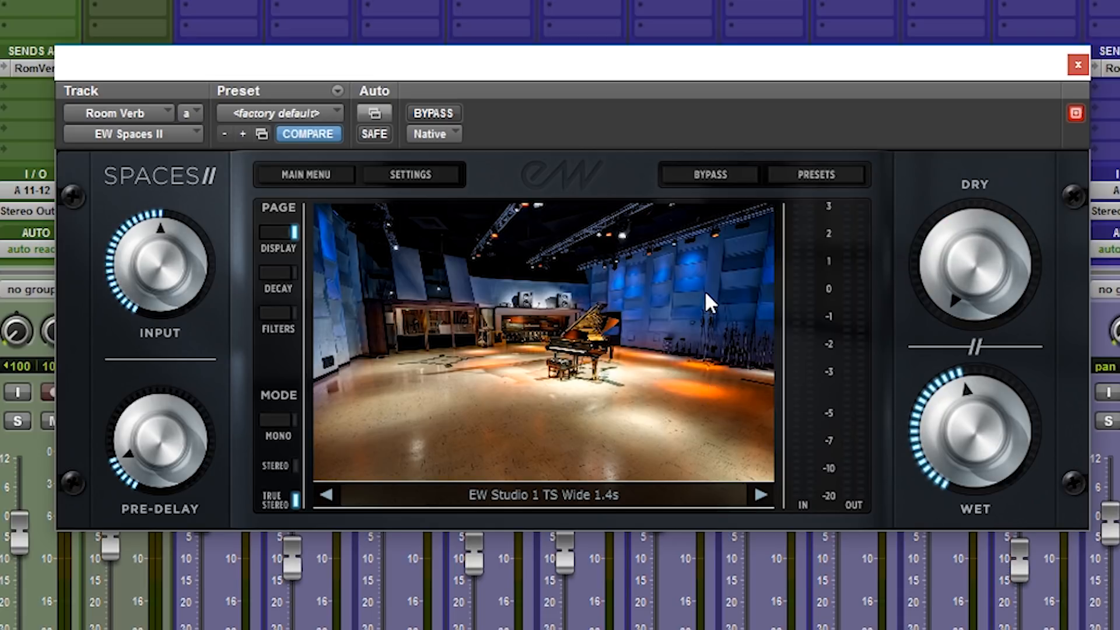
pyautogui.press('space')
# Load the Big Drum Room 8 TS FR 1.5s preset from Rock Drums Guitar in the Instrument Specific Tour category.
pyautogui.click(829, 181)
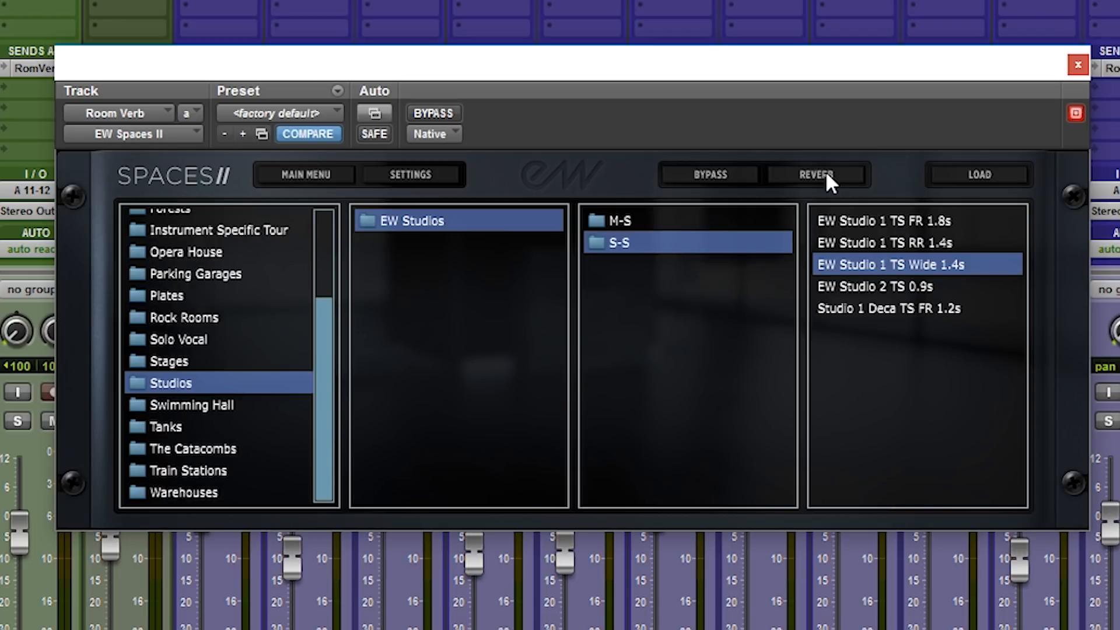
pyautogui.click(175, 362)
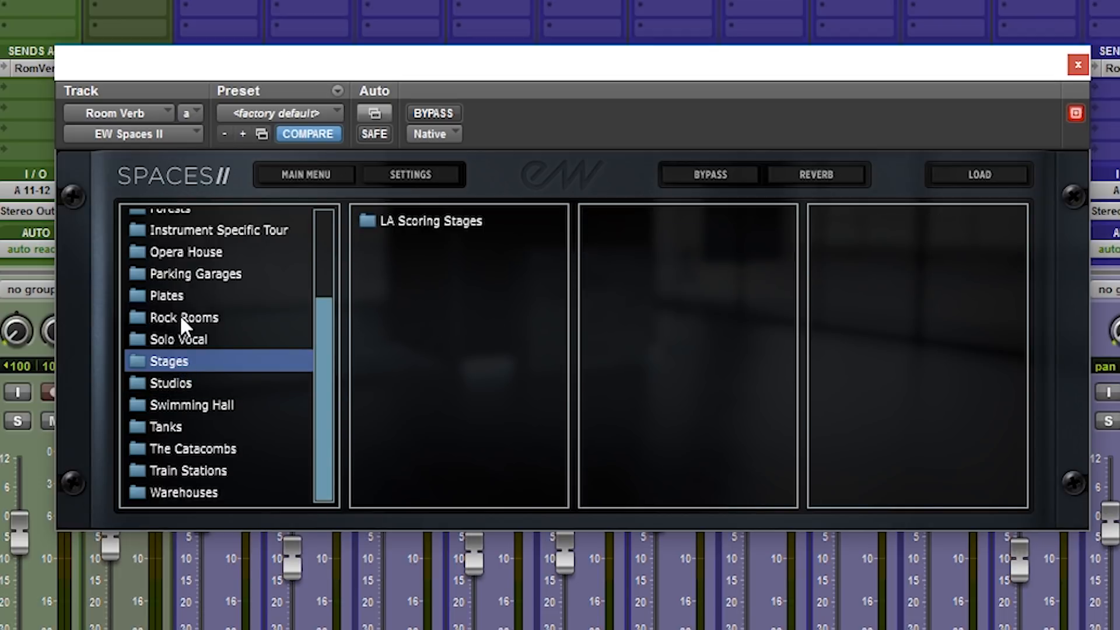
pyautogui.scroll(3, 245, 343)
pyautogui.click(278, 351)
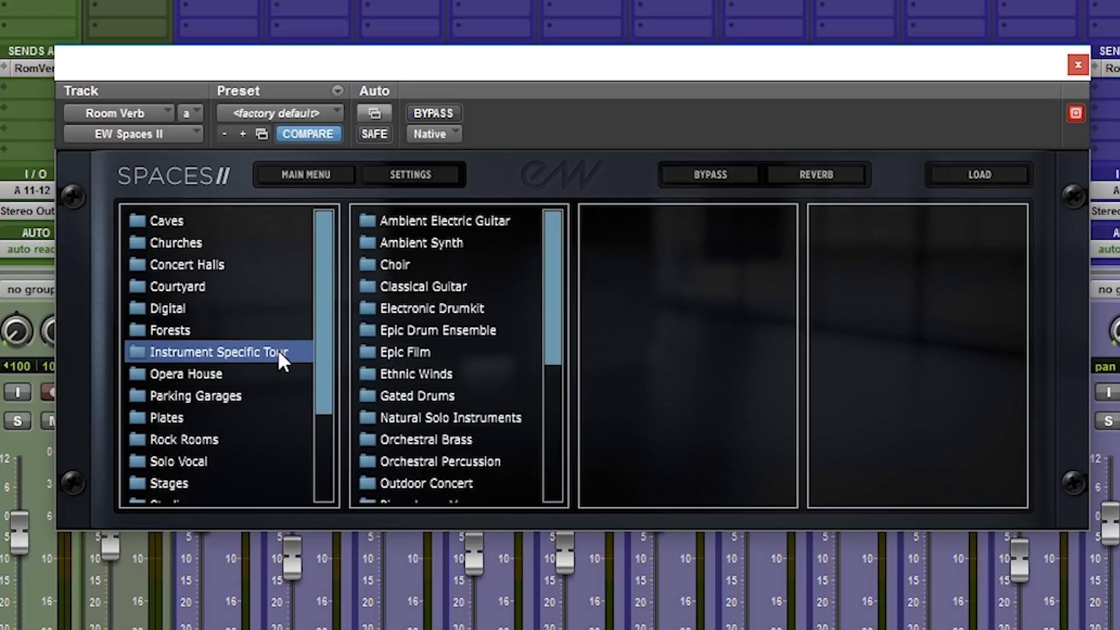
pyautogui.moveTo(542, 332); pyautogui.dragTo(563, 464)
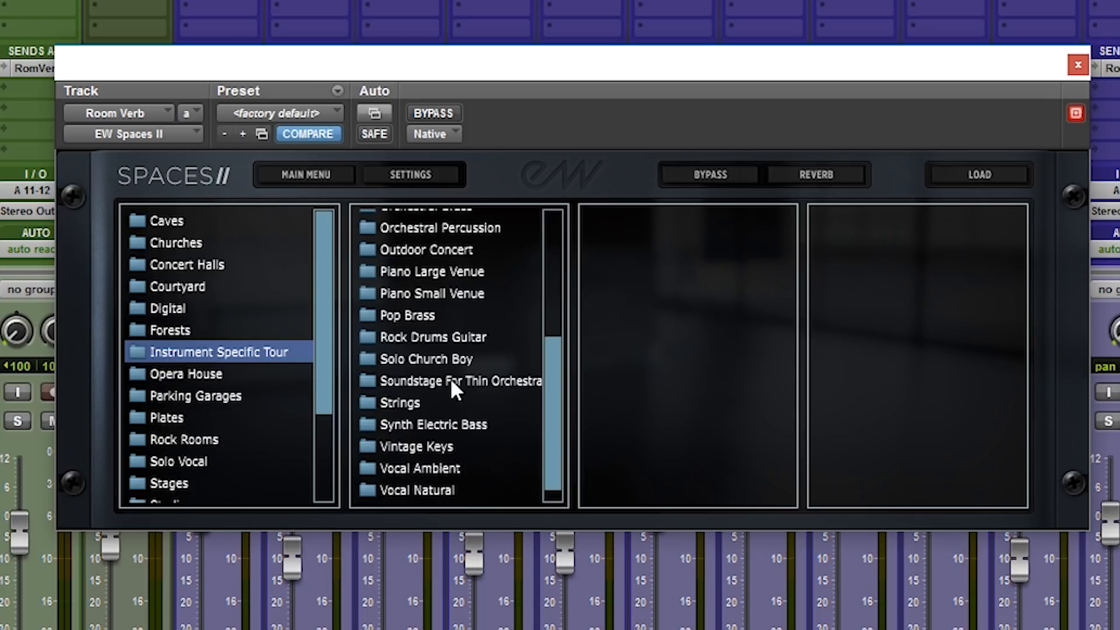
pyautogui.click(442, 337)
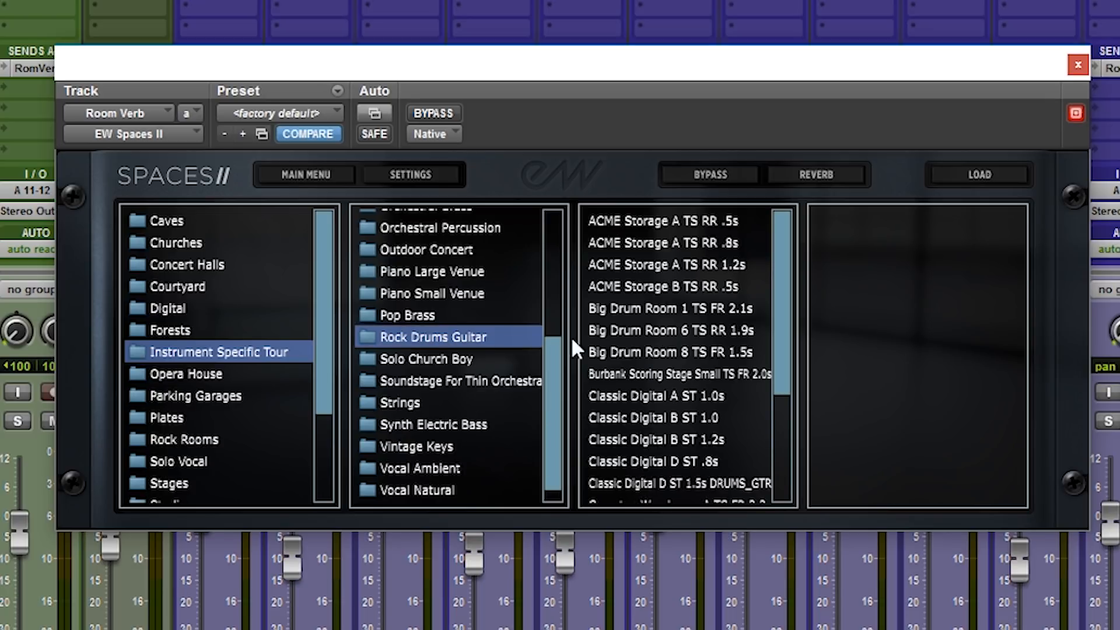
pyautogui.doubleClick(668, 350)
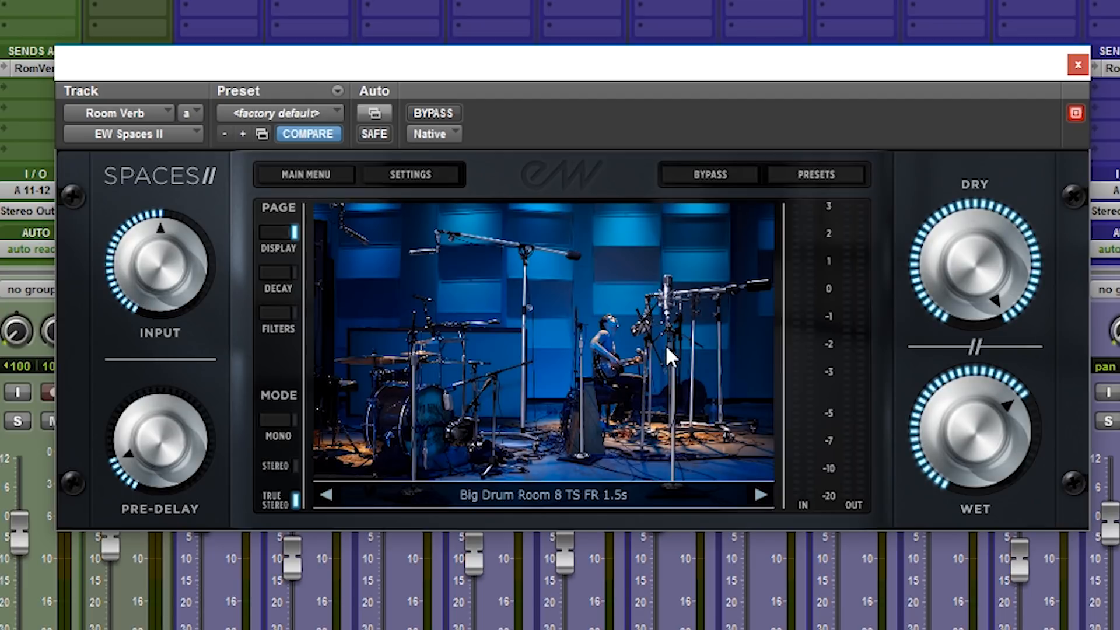
# Turn the Dry level fully down and fine-tune the Wet level for the drum room reverb.
pyautogui.moveTo(993, 258); pyautogui.dragTo(998, 519)
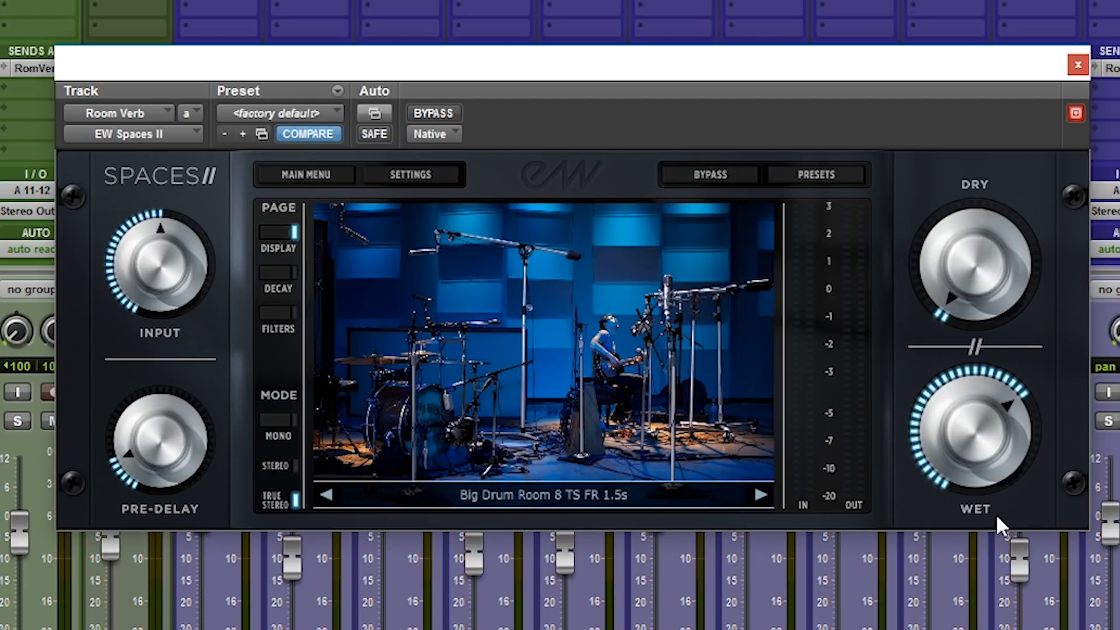
pyautogui.moveTo(981, 251); pyautogui.dragTo(987, 352)
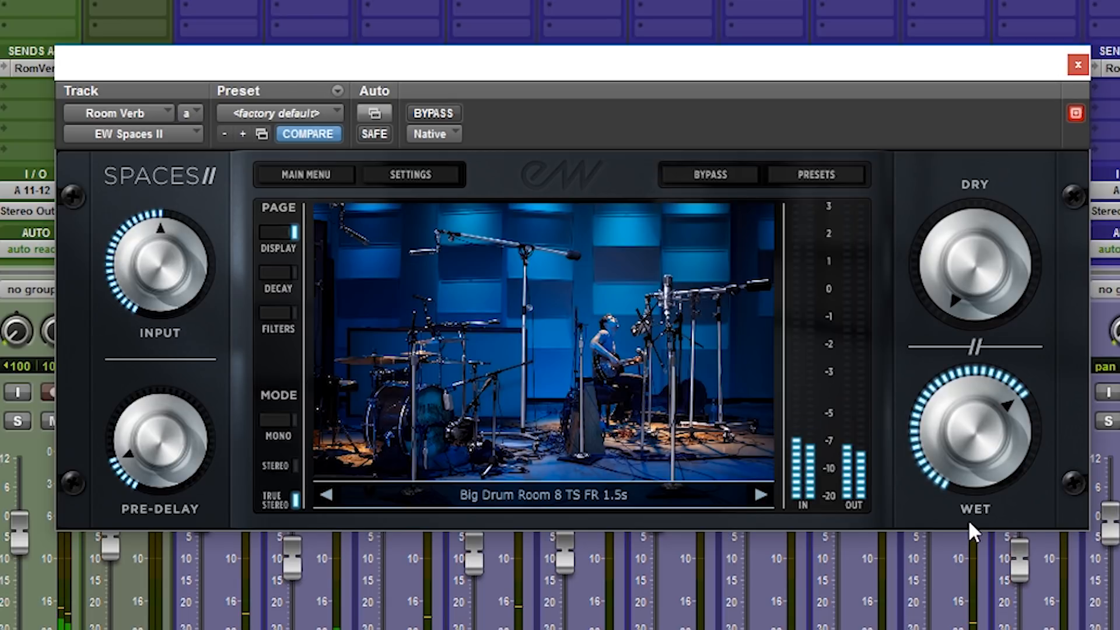
pyautogui.moveTo(966, 427); pyautogui.dragTo(965, 418)
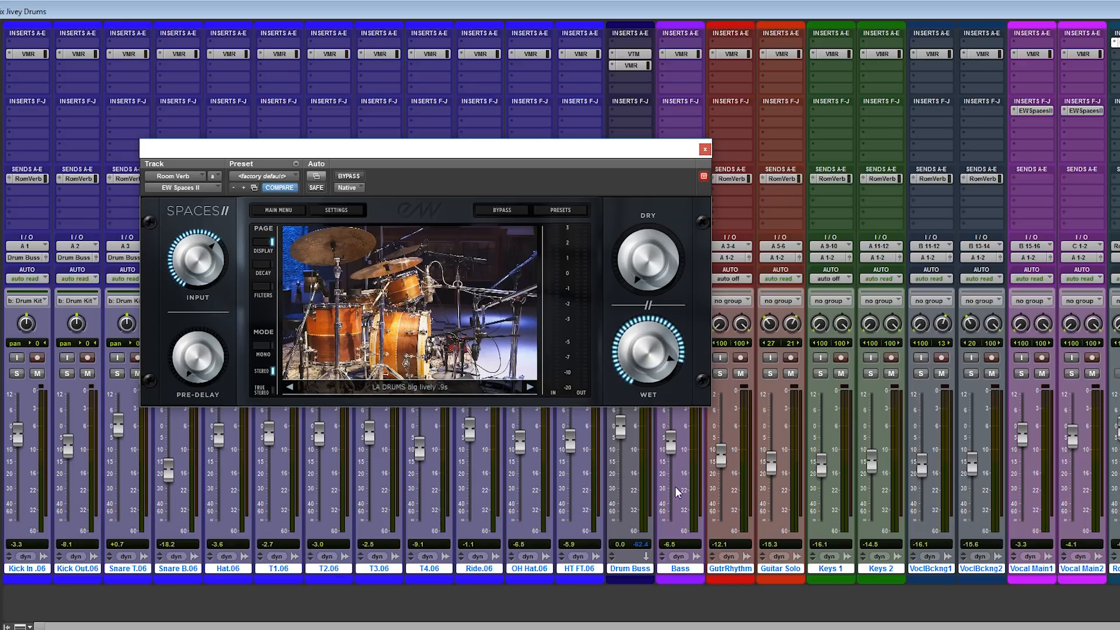
# Solo the grouped drum tracks and play them through the LA DRUMS big lively .9s preset.
pyautogui.click(68, 374)
pyautogui.press('space')
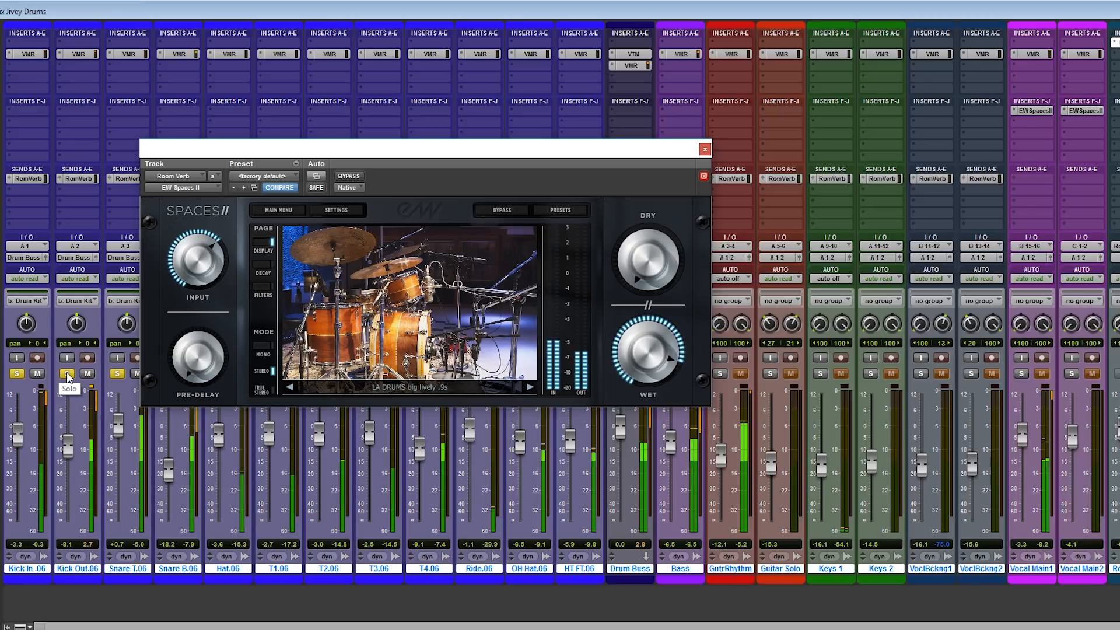
pyautogui.hotkey('ctrl', '=')
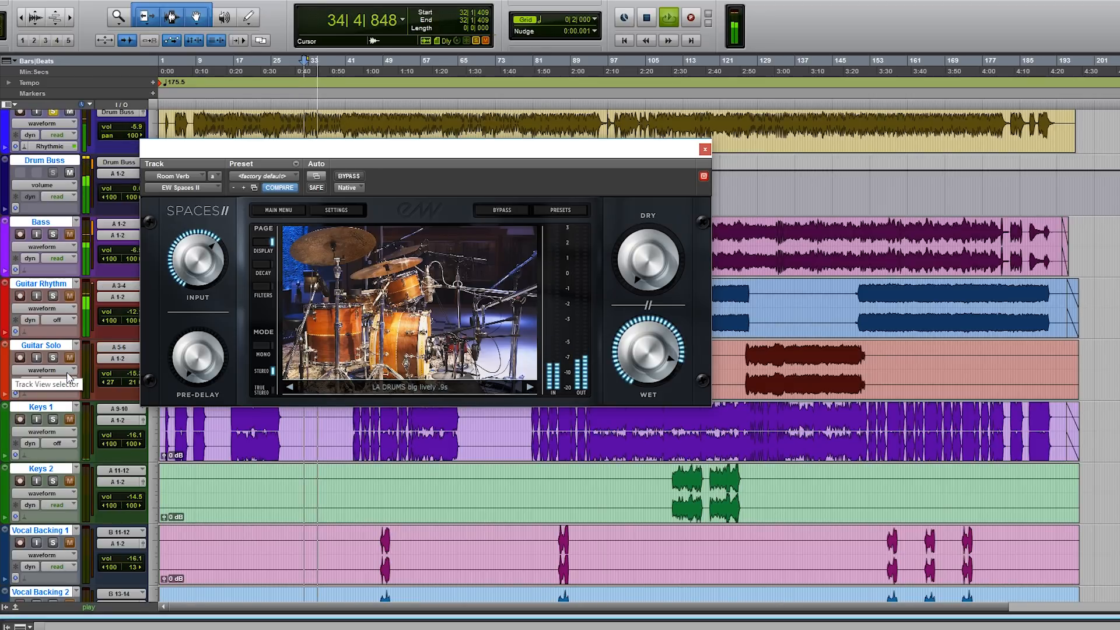
pyautogui.hotkey('ctrl', '=')
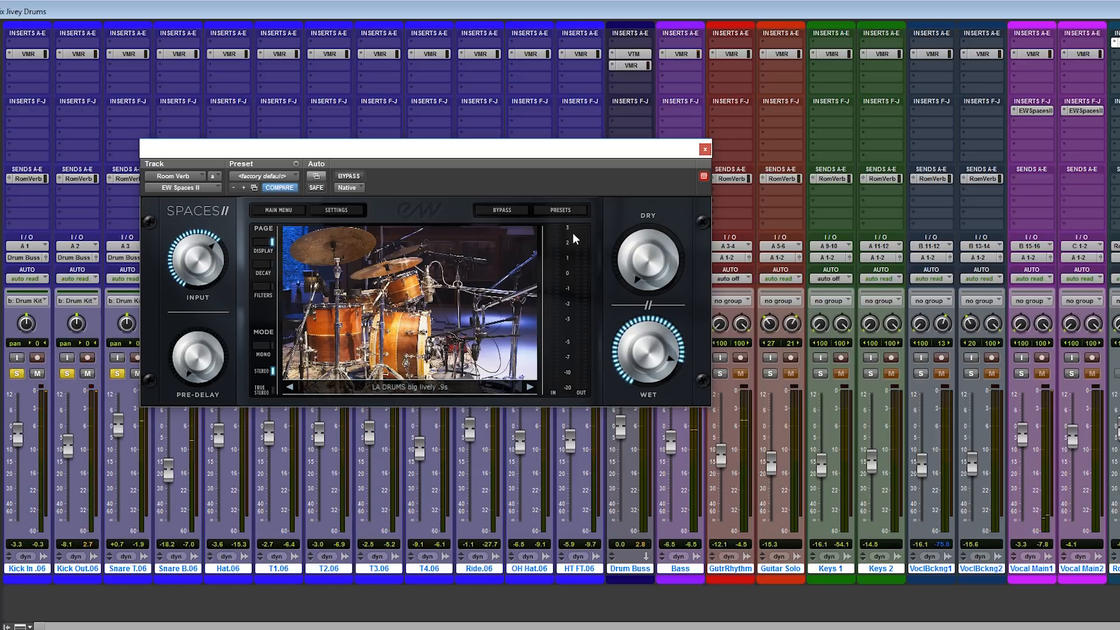
# Load the EW Studio 2 TS 0.9s preset from the S-S folder of EW Studios in the Studios category.
pyautogui.click(571, 214)
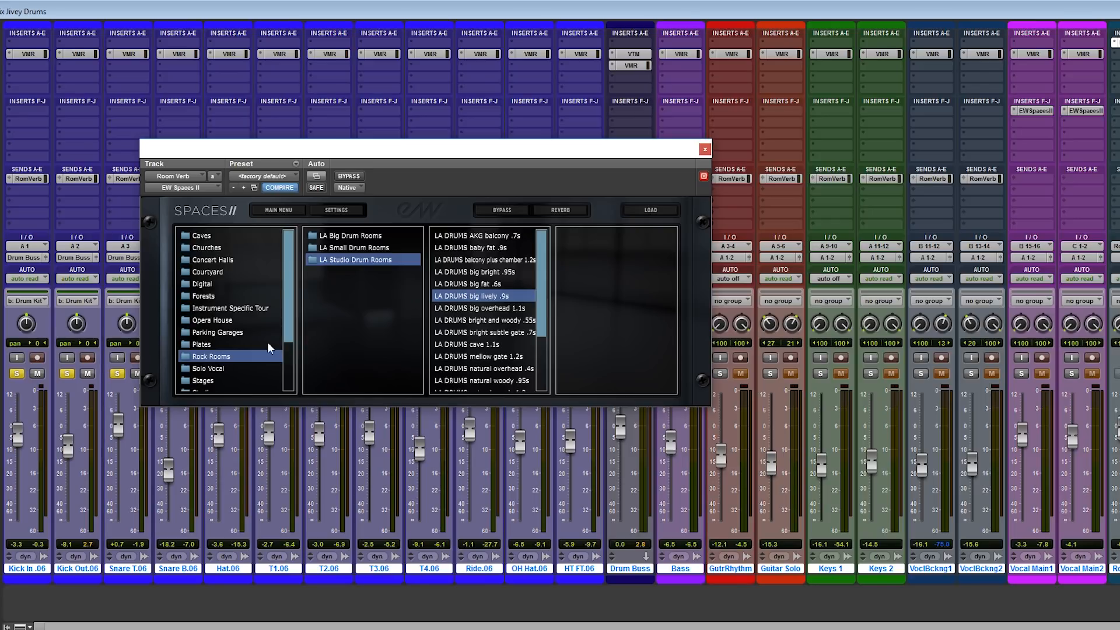
pyautogui.scroll(-3, 287, 336)
pyautogui.click(206, 337)
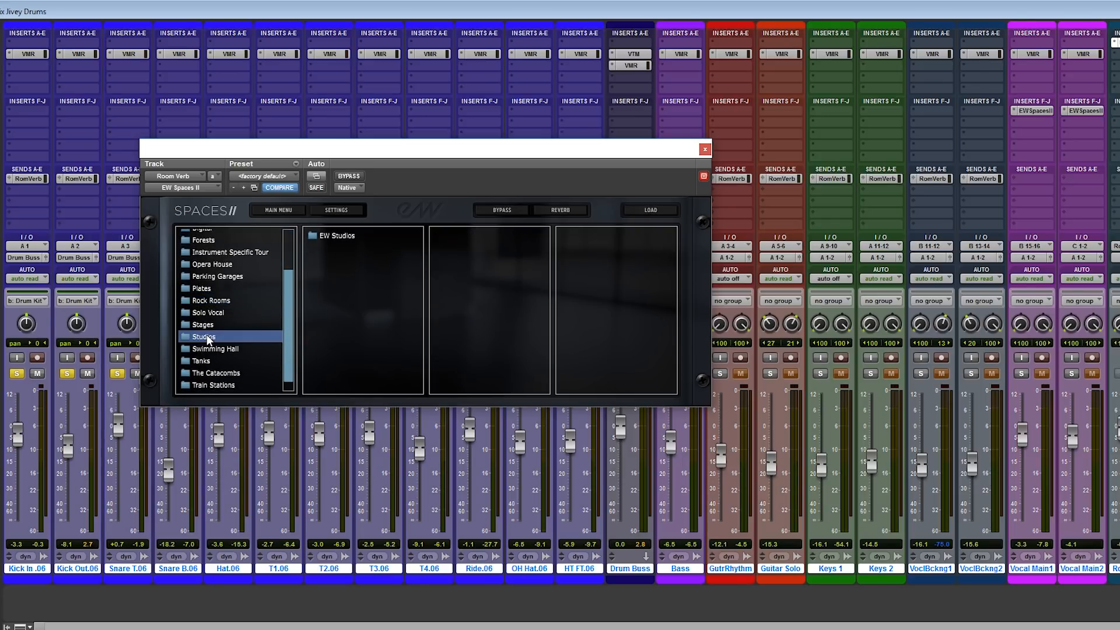
pyautogui.click(339, 236)
pyautogui.click(452, 249)
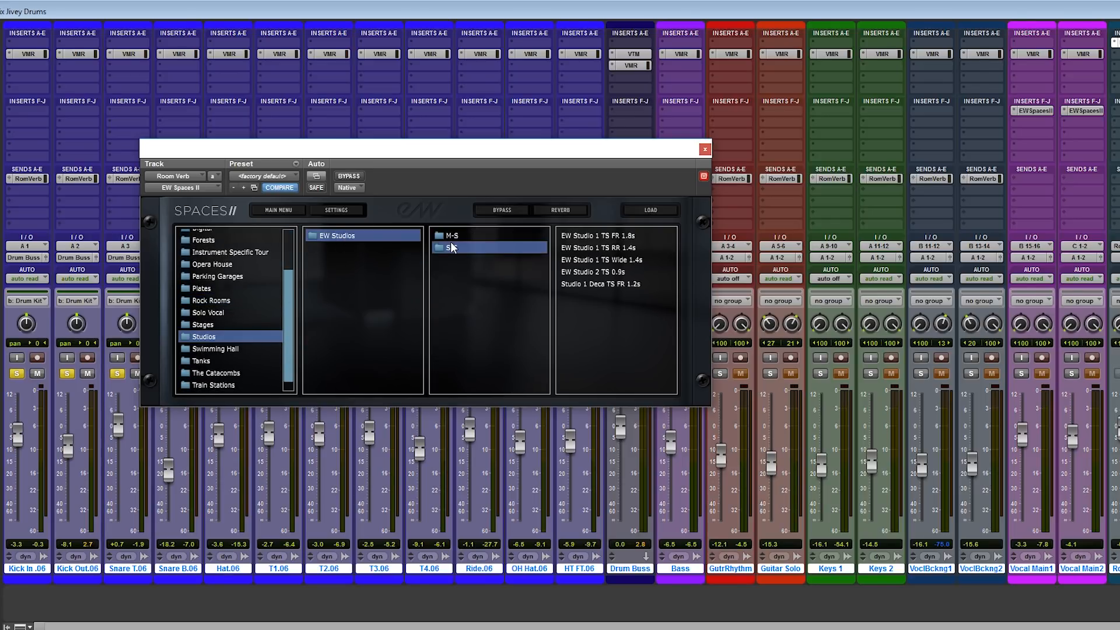
pyautogui.doubleClick(583, 272)
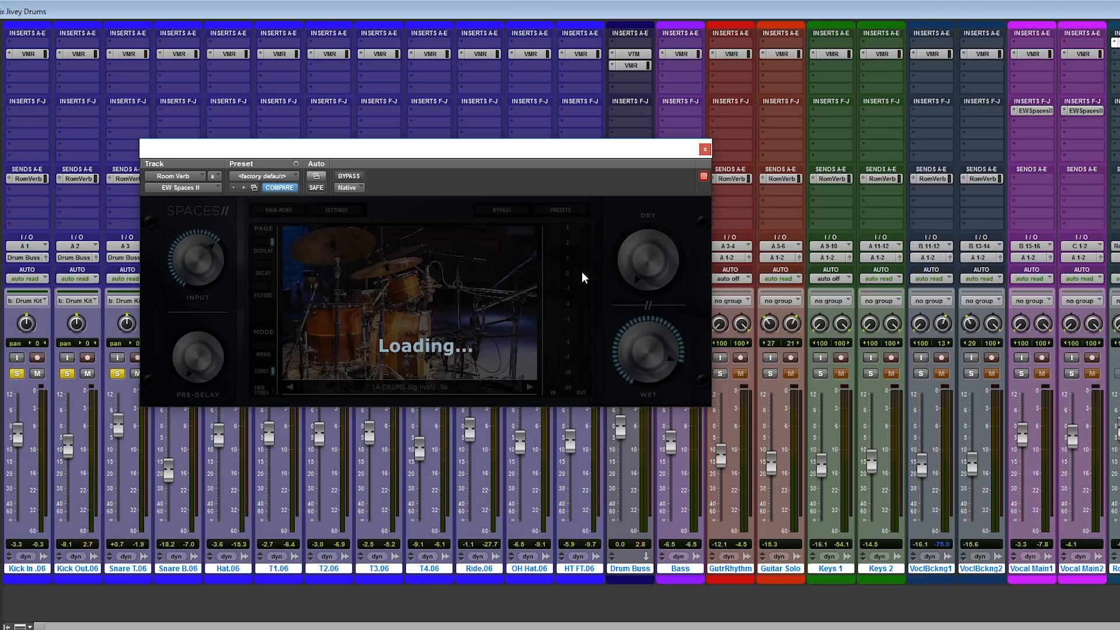
# Turn the Dry level fully down and raise the Wet level to about two-thirds while playing the soloed drums.
pyautogui.moveTo(642, 260); pyautogui.dragTo(665, 460)
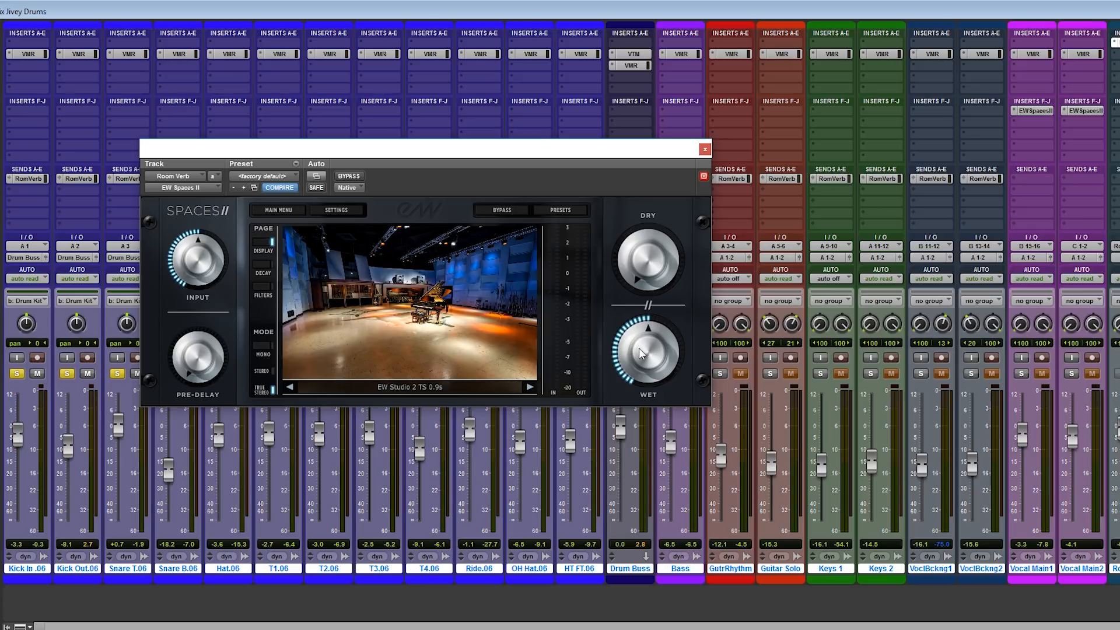
pyautogui.press('space')
pyautogui.moveTo(639, 349); pyautogui.dragTo(646, 325)
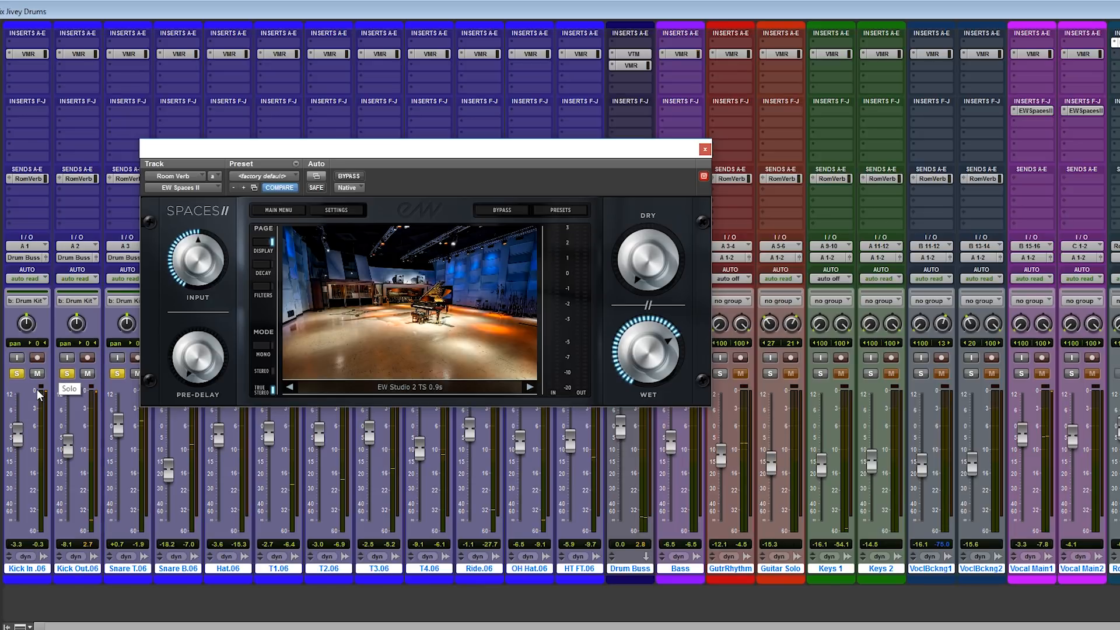
# Unsolo the drum tracks and unmute the Vocal Main 1 and Vocal Main 2 tracks.
pyautogui.keyDown('alt'); pyautogui.click(67, 374); pyautogui.keyUp('alt')
pyautogui.click(1043, 374)
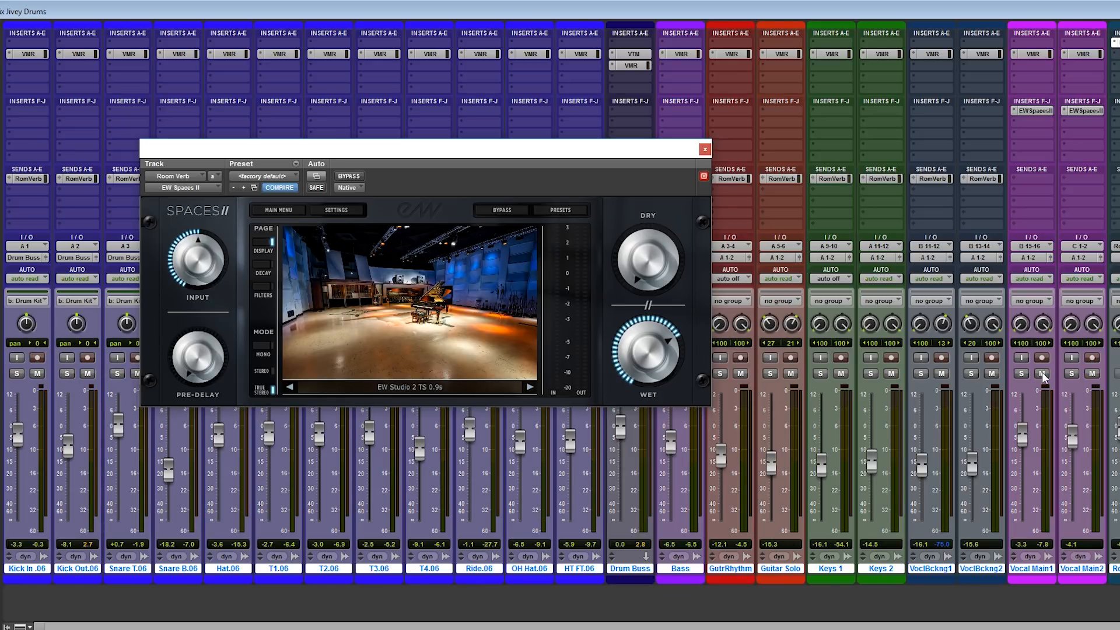
pyautogui.click(1092, 374)
# Open the EW Spaces II insert on Vocal Main 1 and play the vocals from an earlier song position.
pyautogui.click(1034, 111)
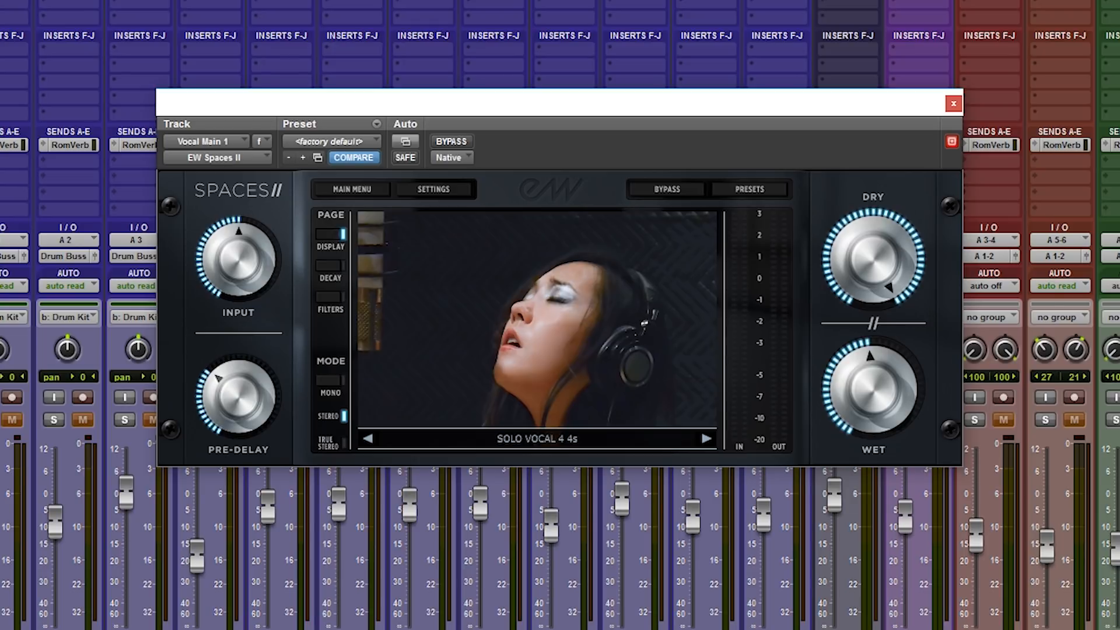
pyautogui.press('space')
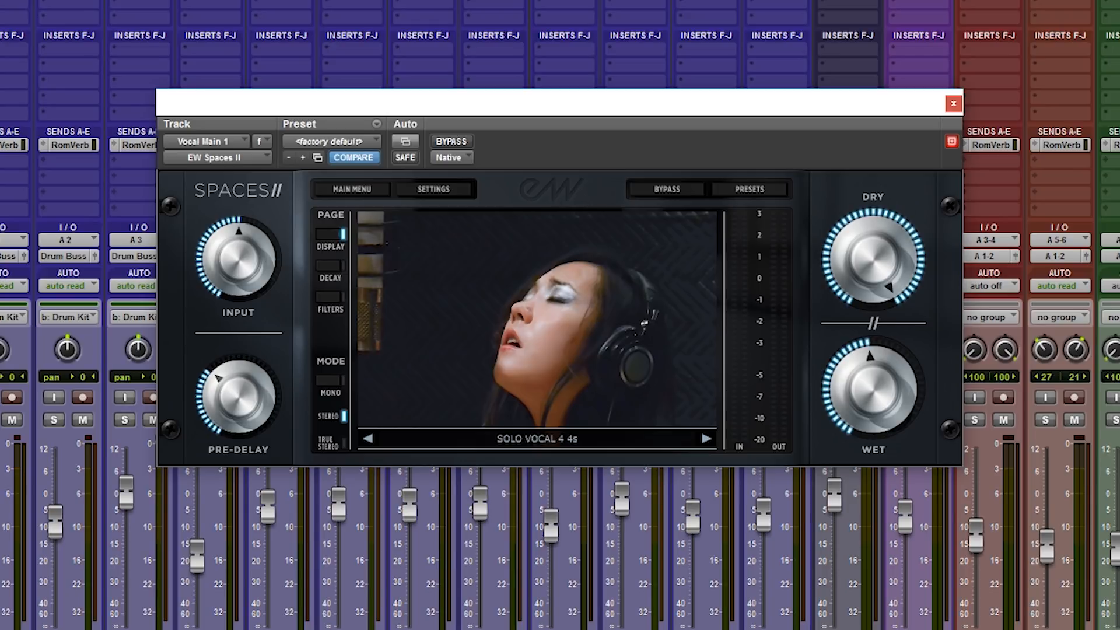
pyautogui.hotkey('ctrl', '=')
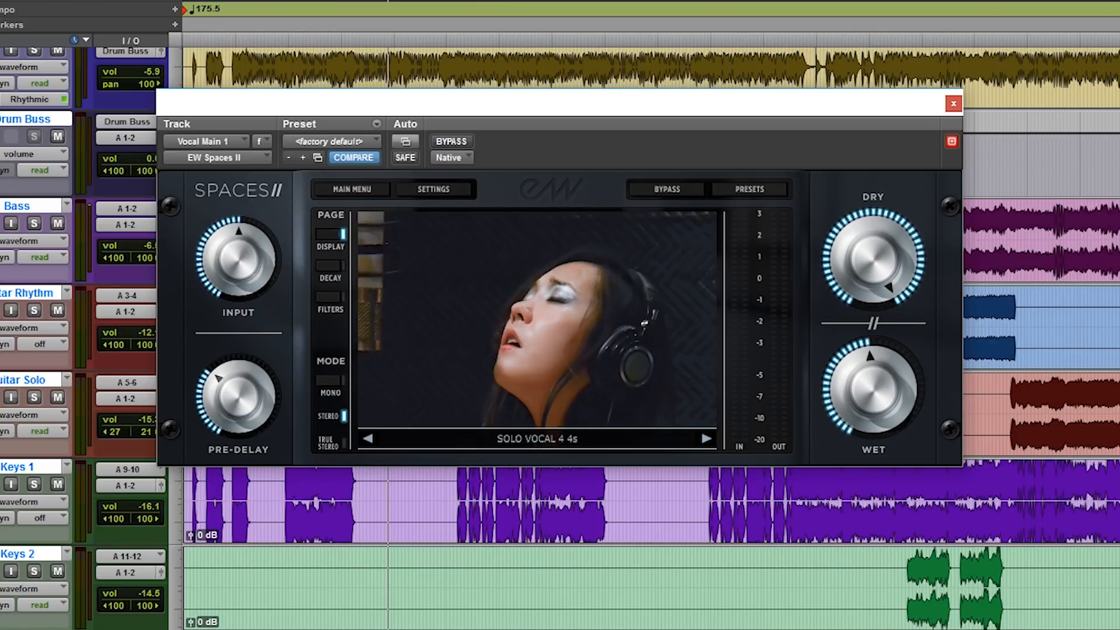
pyautogui.click(319, 35)
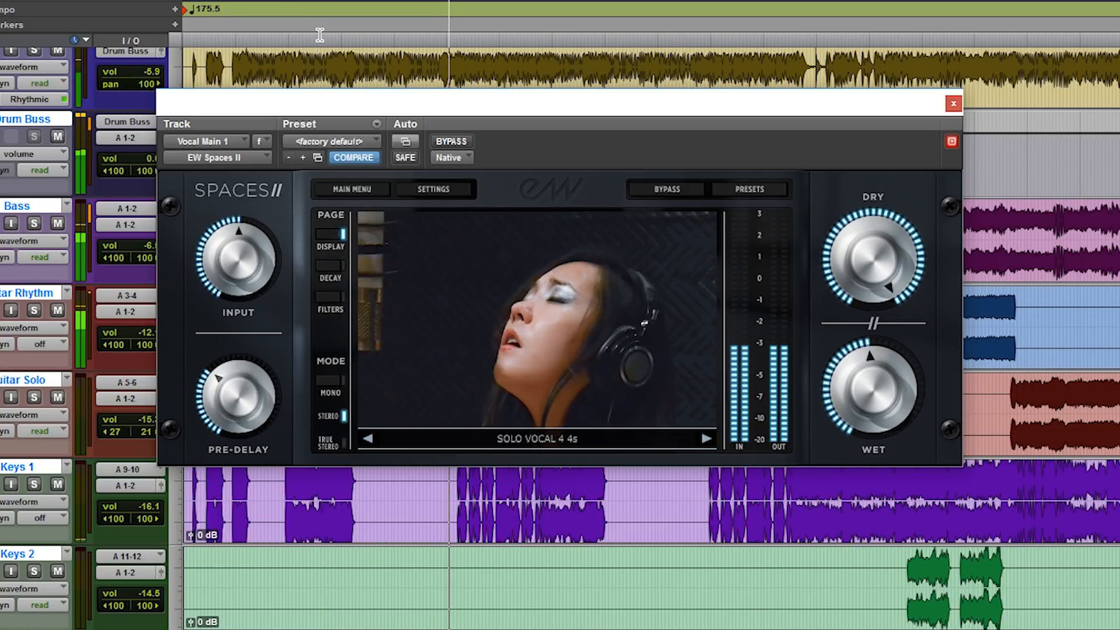
pyautogui.press('space')
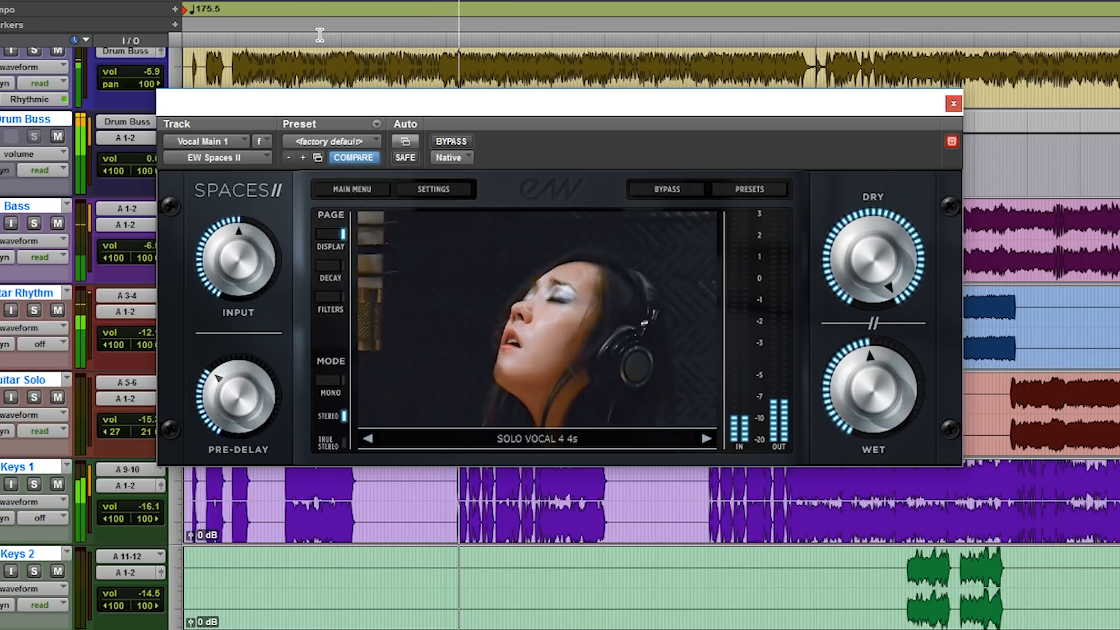